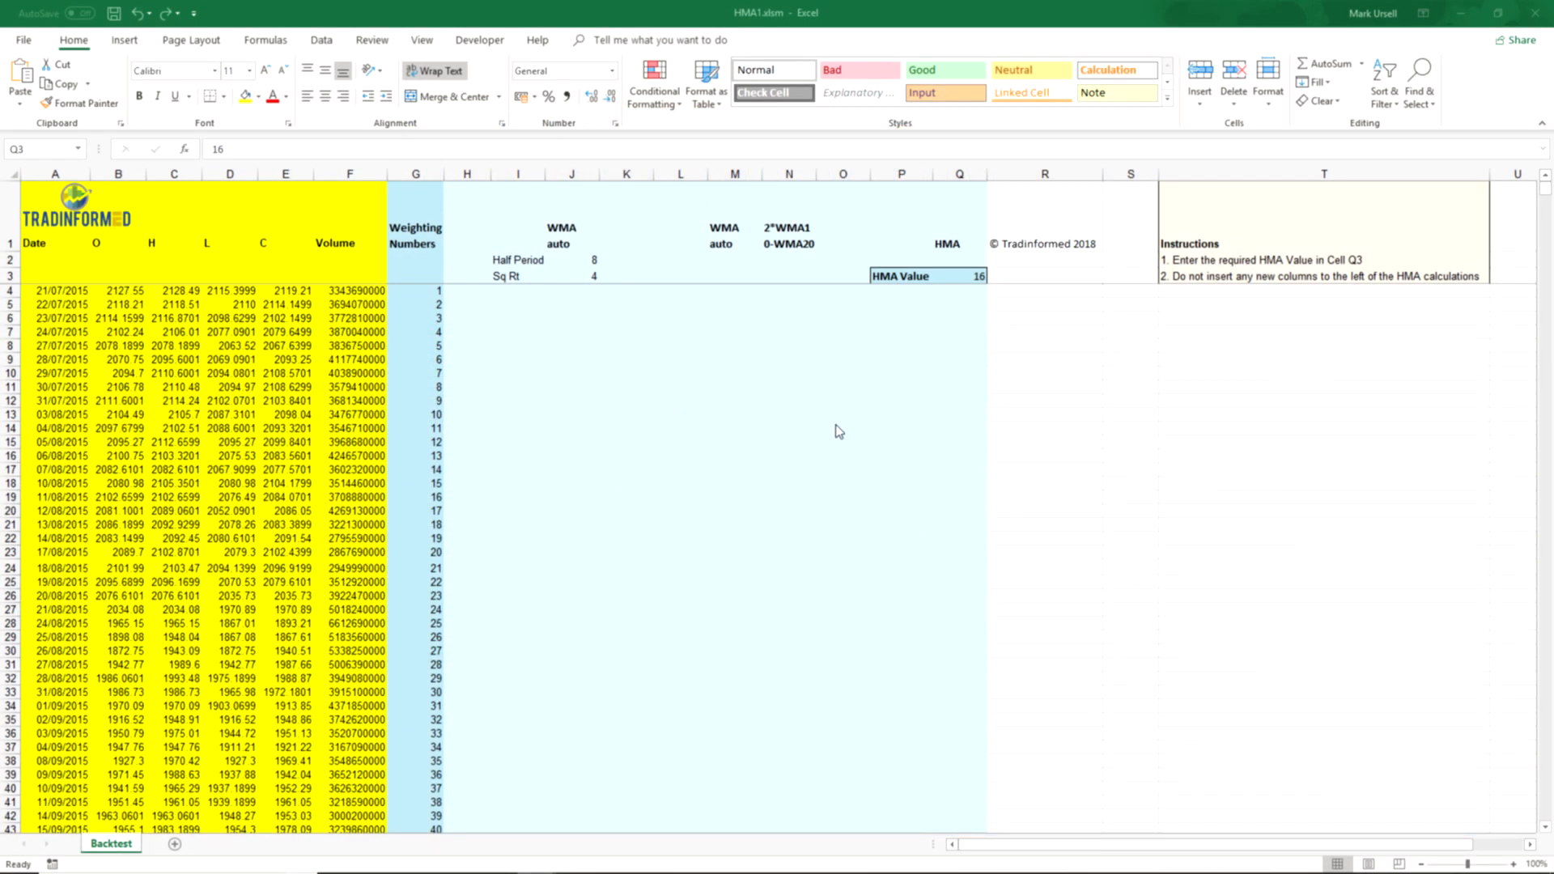
{"action": "scroll", "coordinate": [853, 456], "scroll_direction": "down", "scroll_amount": 6}
{"action": "scroll", "coordinate": [854, 456], "scroll_direction": "down", "scroll_amount": 6}
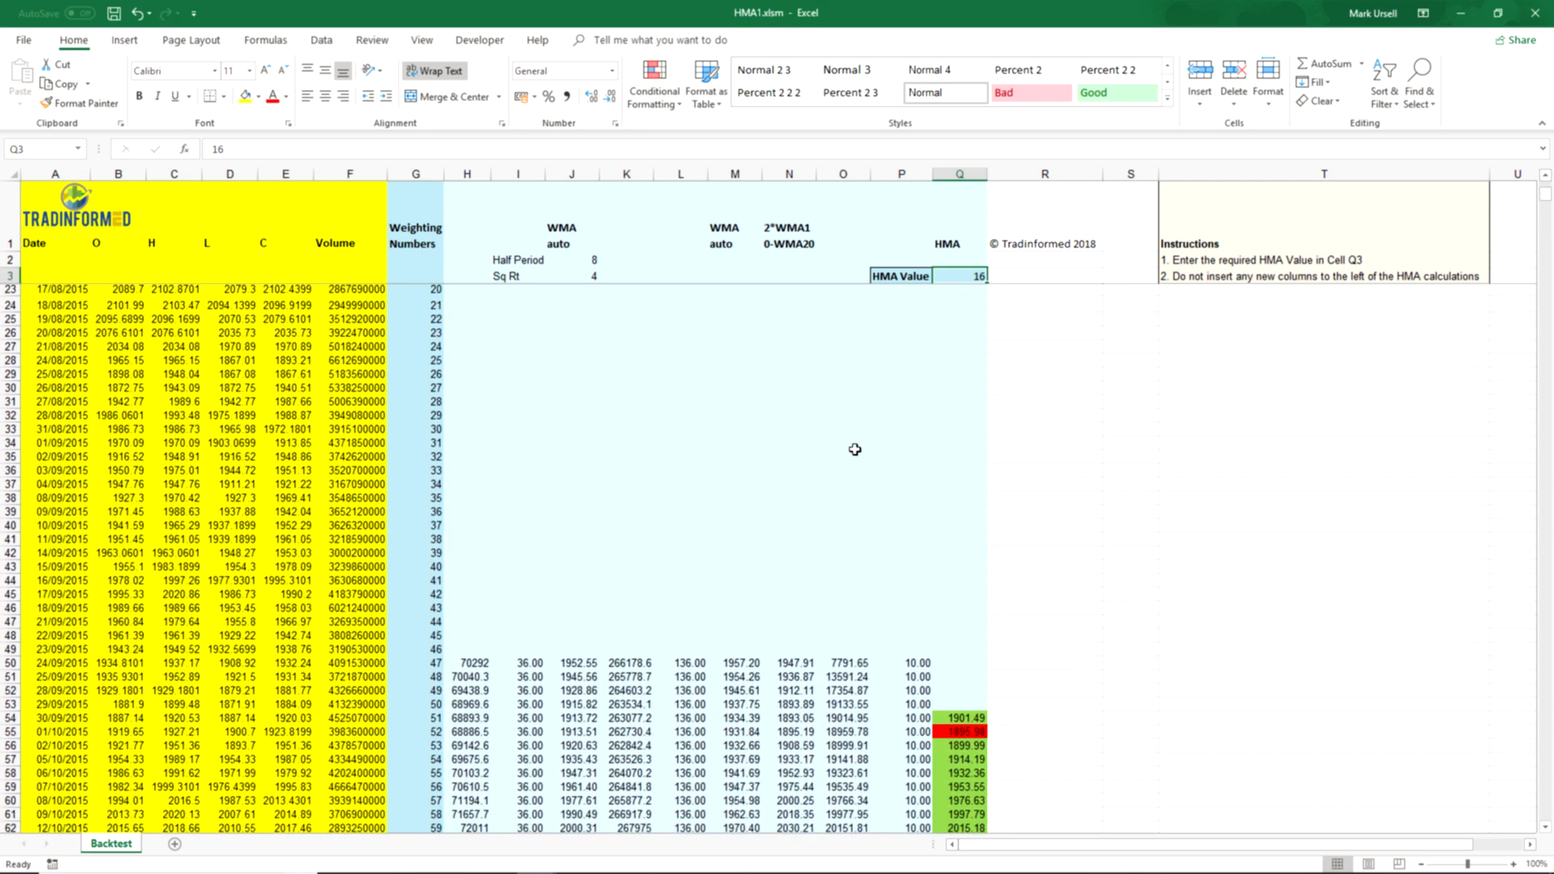
{"action": "scroll", "coordinate": [854, 455], "scroll_direction": "down", "scroll_amount": 6}
{"action": "scroll", "coordinate": [853, 450], "scroll_direction": "down", "scroll_amount": 3}
{"action": "scroll", "coordinate": [853, 451], "scroll_direction": "down", "scroll_amount": 3}
{"action": "scroll", "coordinate": [853, 451], "scroll_direction": "down", "scroll_amount": 2}
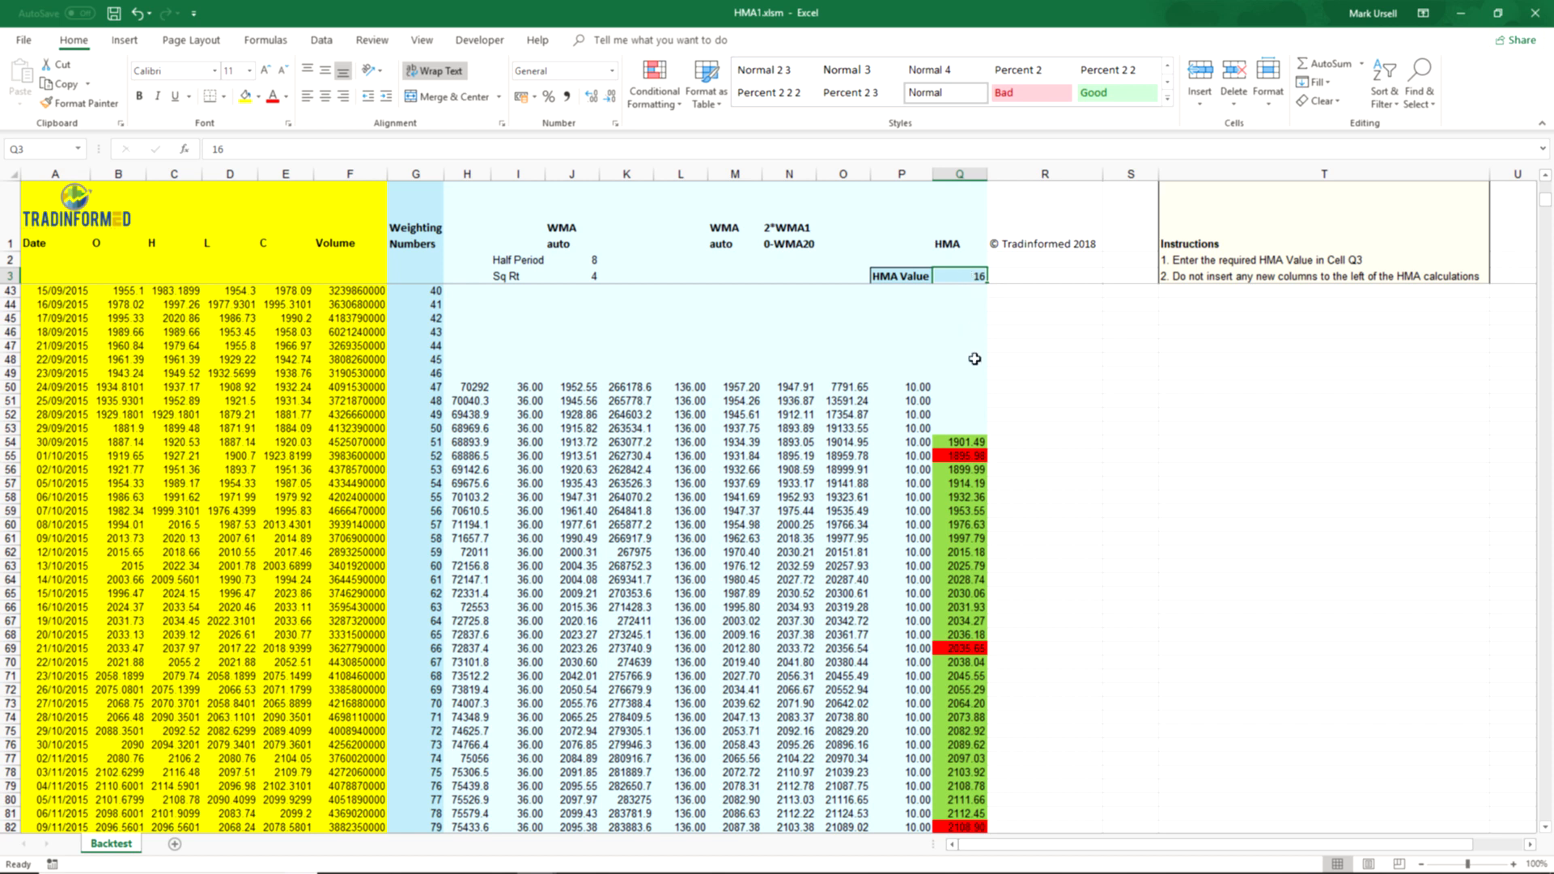
{"action": "type", "text": "1"}
Commit HMA value 12 in Q3 and check the HMA formulas in Q54 and Q55.
{"action": "key", "text": "Return"}
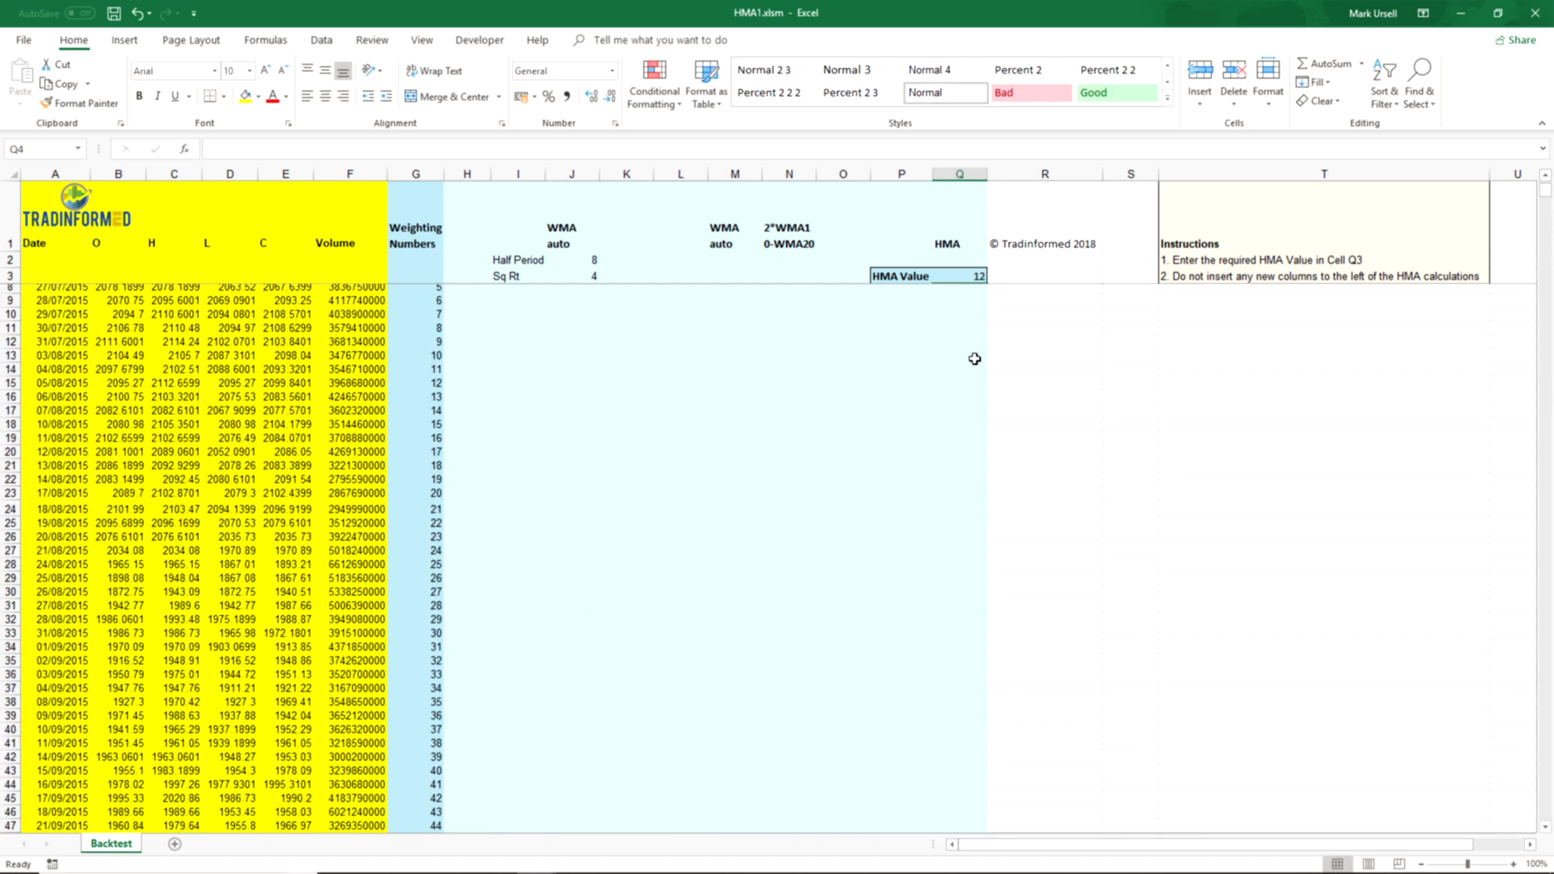
{"action": "scroll", "coordinate": [898, 628], "scroll_direction": "up", "scroll_amount": 5}
{"action": "scroll", "coordinate": [898, 629], "scroll_direction": "down", "scroll_amount": 5}
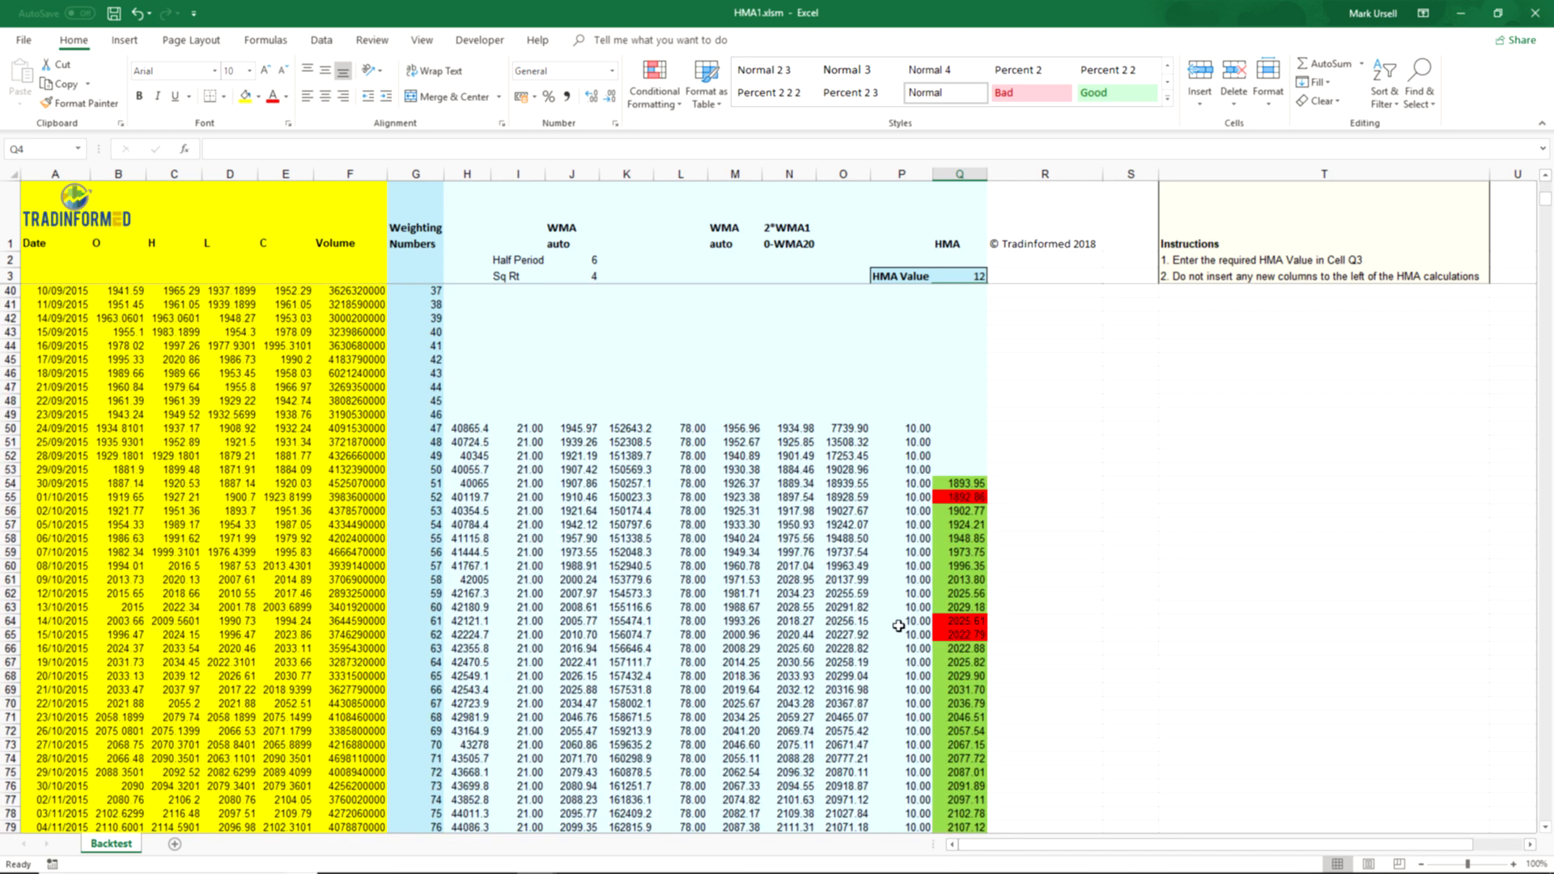
{"action": "scroll", "coordinate": [969, 482], "scroll_direction": "down", "scroll_amount": 4}
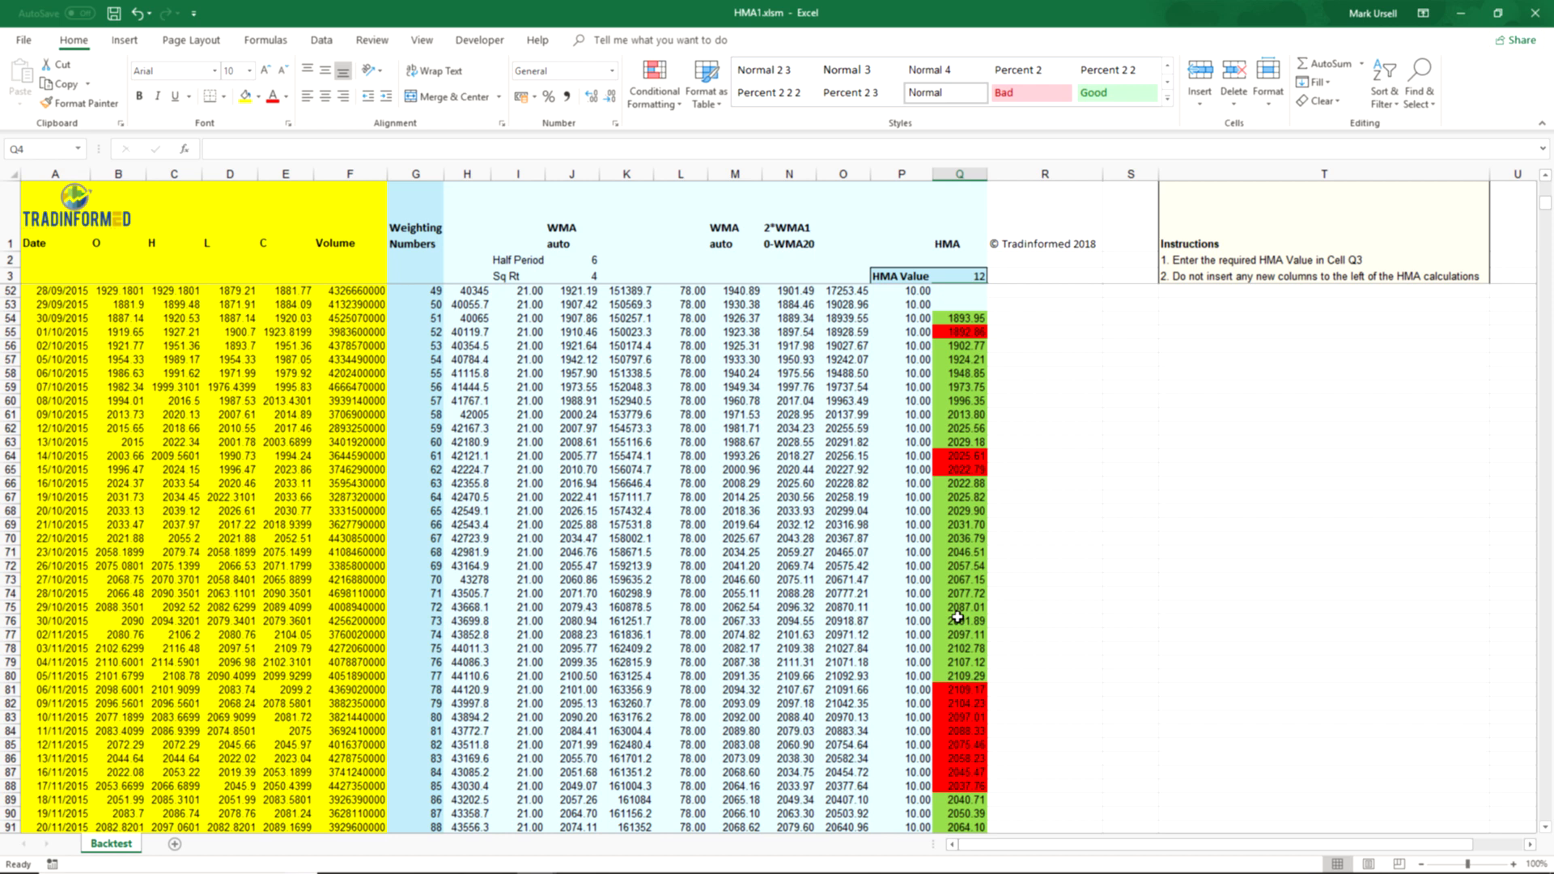
{"action": "scroll", "coordinate": [959, 619], "scroll_direction": "up", "scroll_amount": 2}
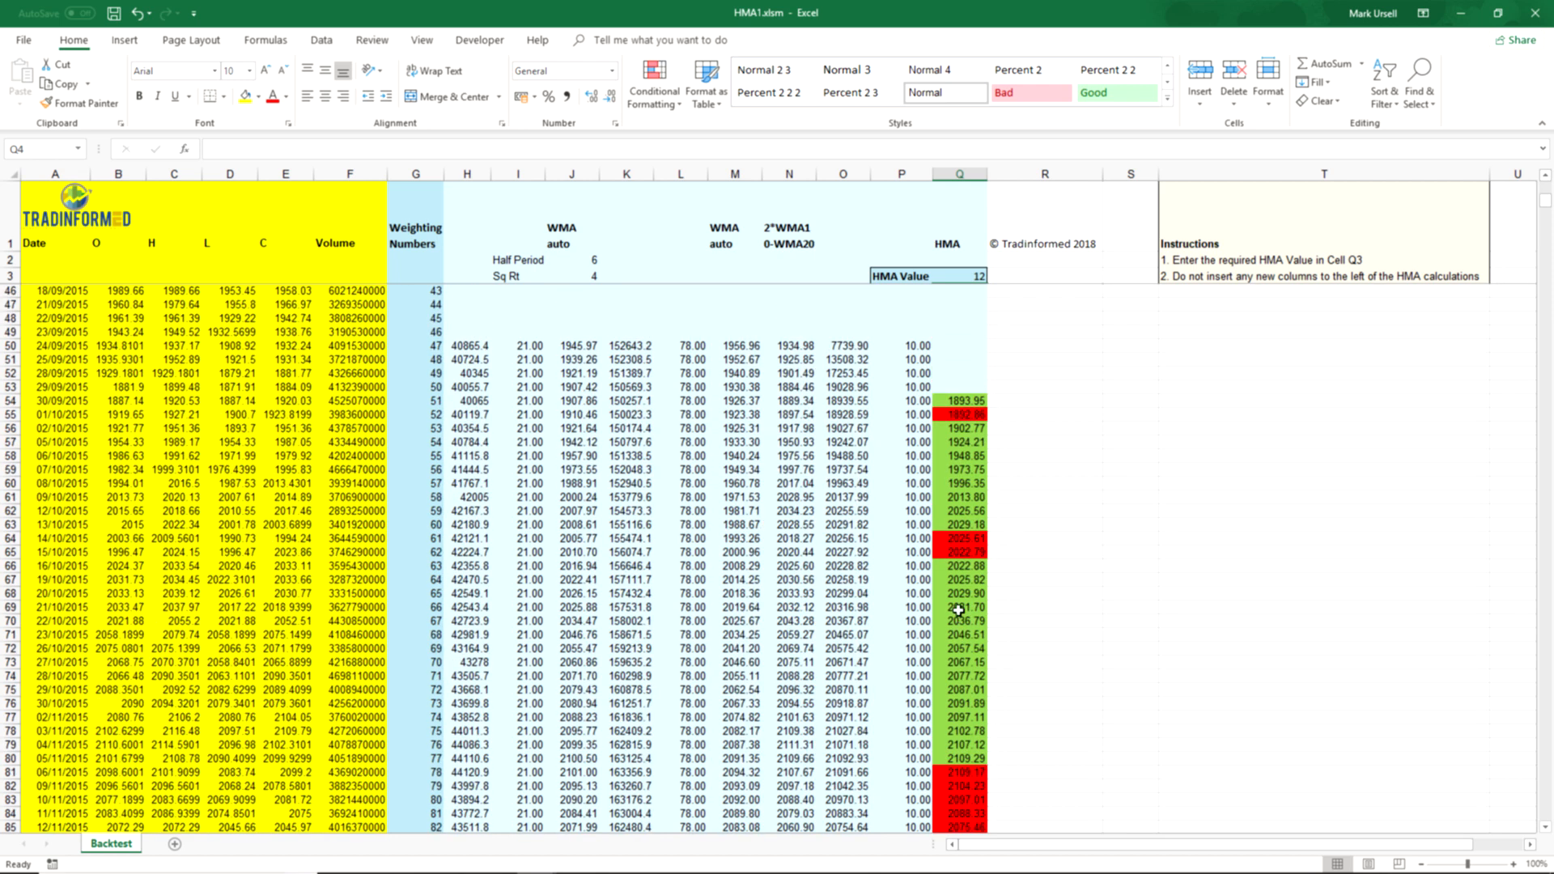
{"action": "left_click", "coordinate": [962, 400]}
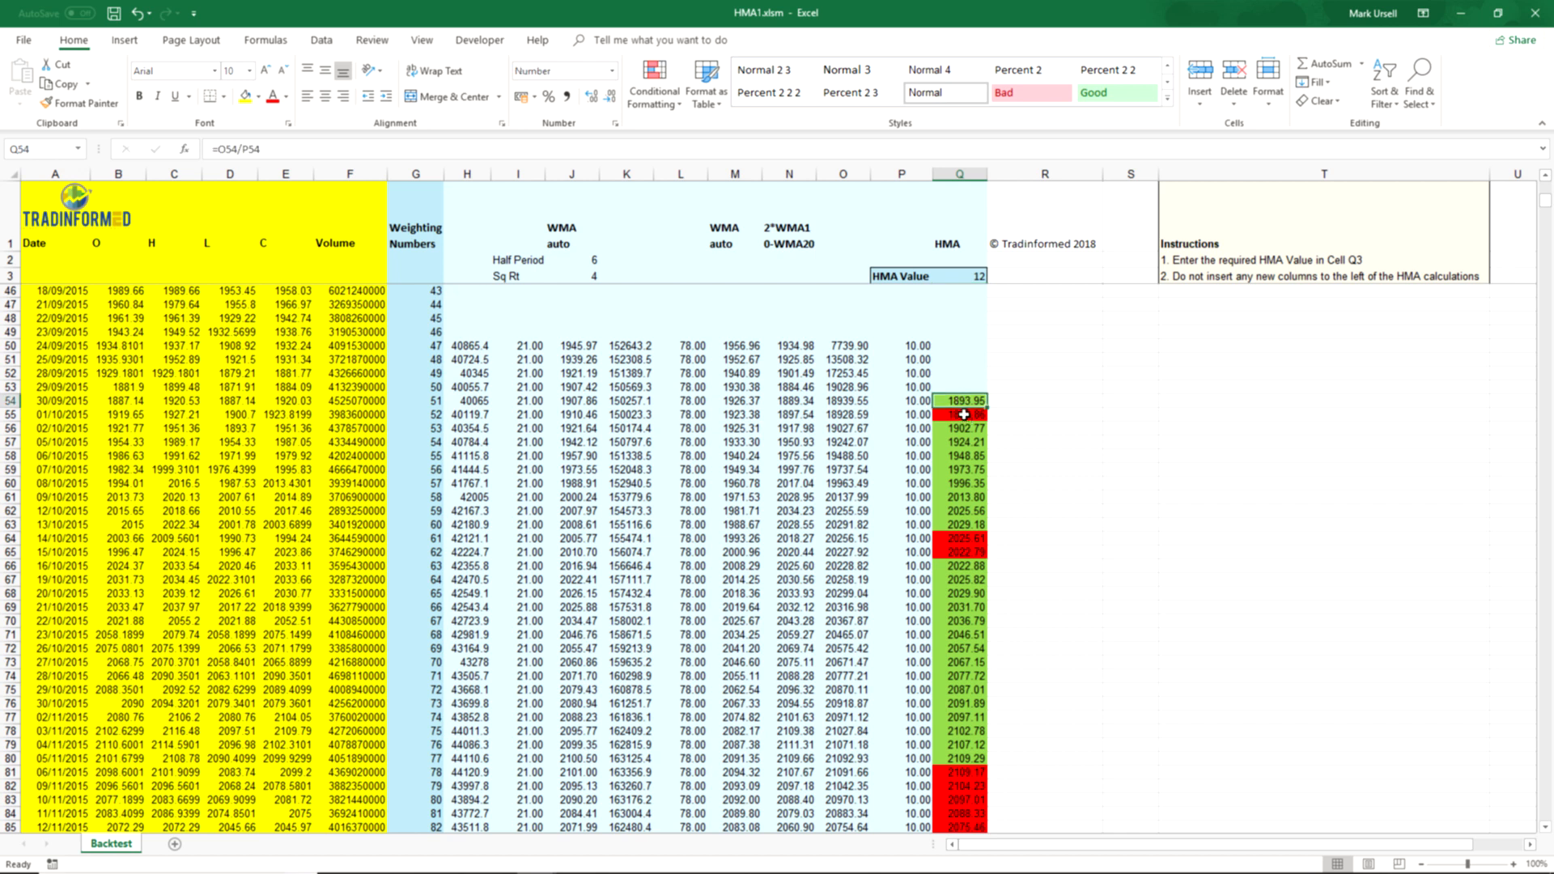
{"action": "left_click", "coordinate": [963, 414]}
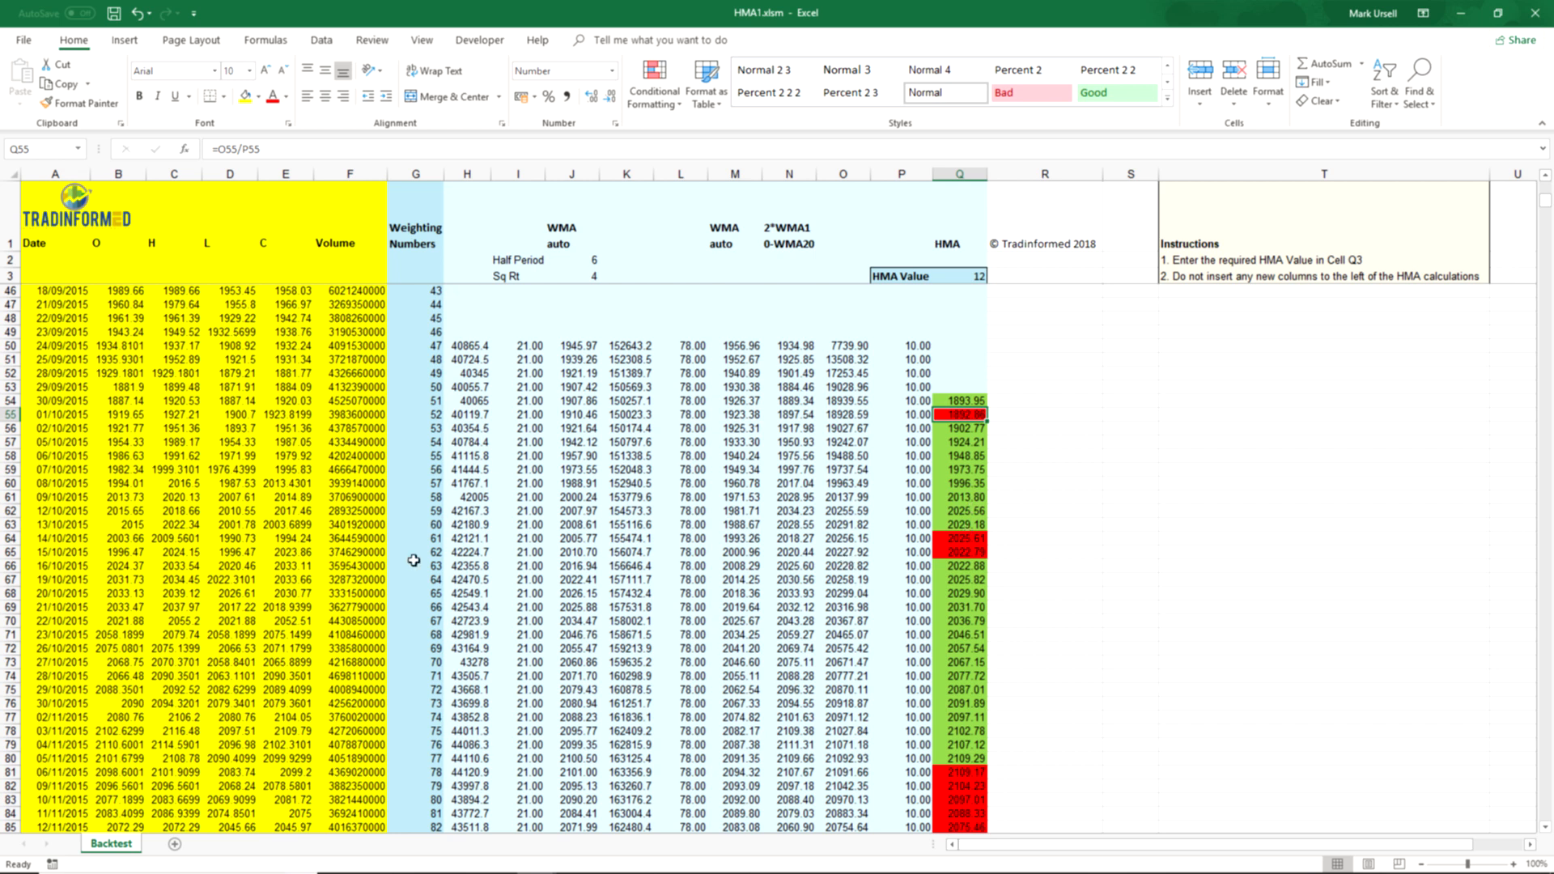
{"action": "left_click", "coordinate": [174, 544]}
{"action": "scroll", "coordinate": [188, 567], "scroll_direction": "up", "scroll_amount": 2}
{"action": "scroll", "coordinate": [188, 566], "scroll_direction": "up", "scroll_amount": 4}
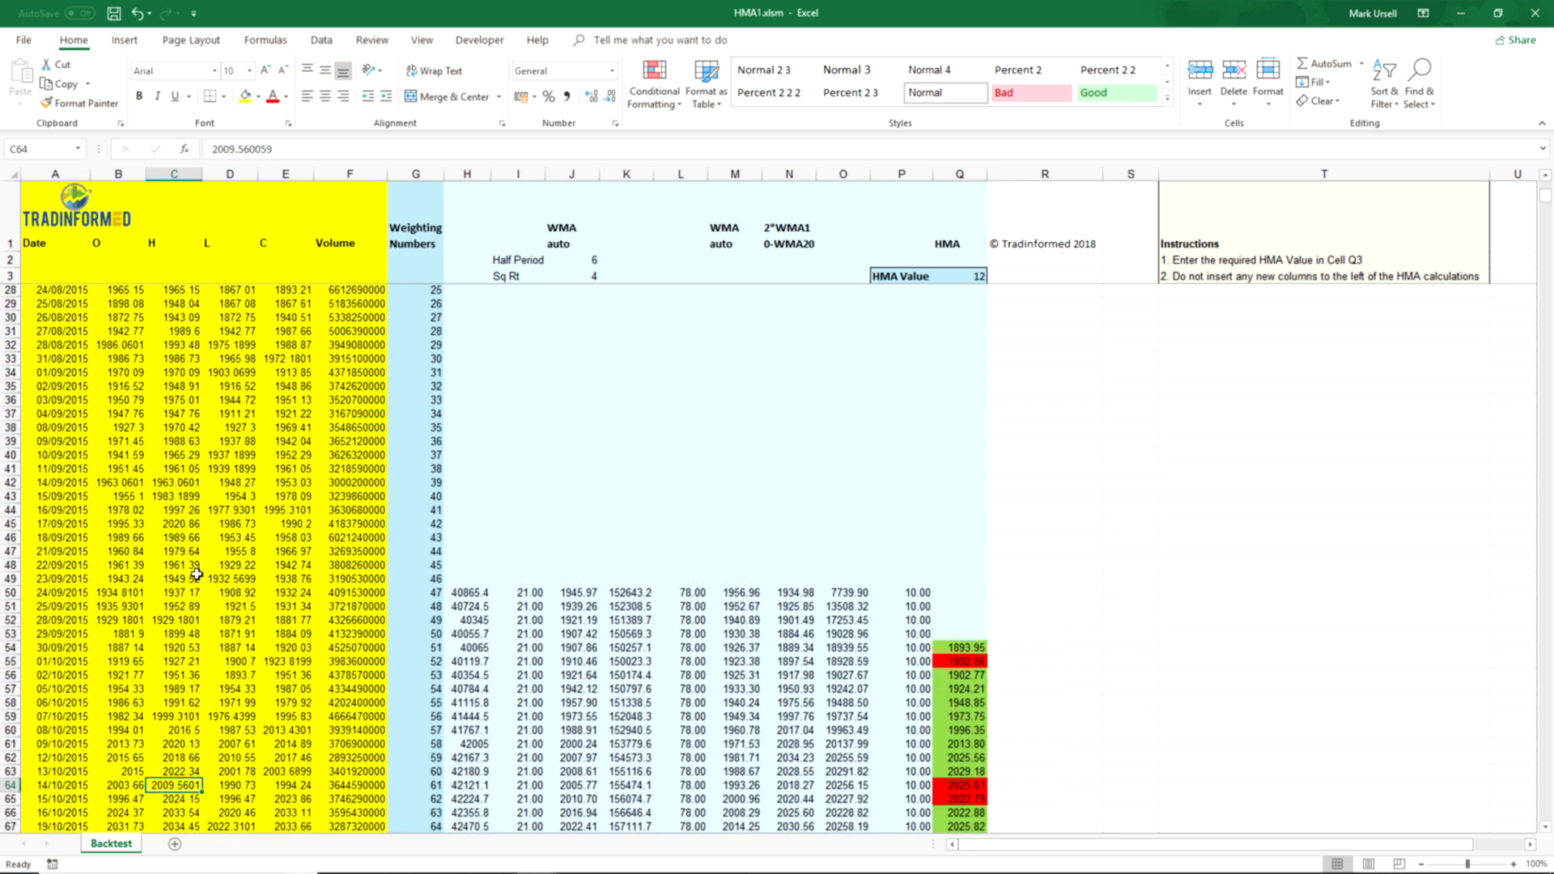
{"action": "scroll", "coordinate": [193, 572], "scroll_direction": "up", "scroll_amount": 4}
{"action": "scroll", "coordinate": [194, 576], "scroll_direction": "up", "scroll_amount": 3}
{"action": "scroll", "coordinate": [199, 581], "scroll_direction": "up", "scroll_amount": 2}
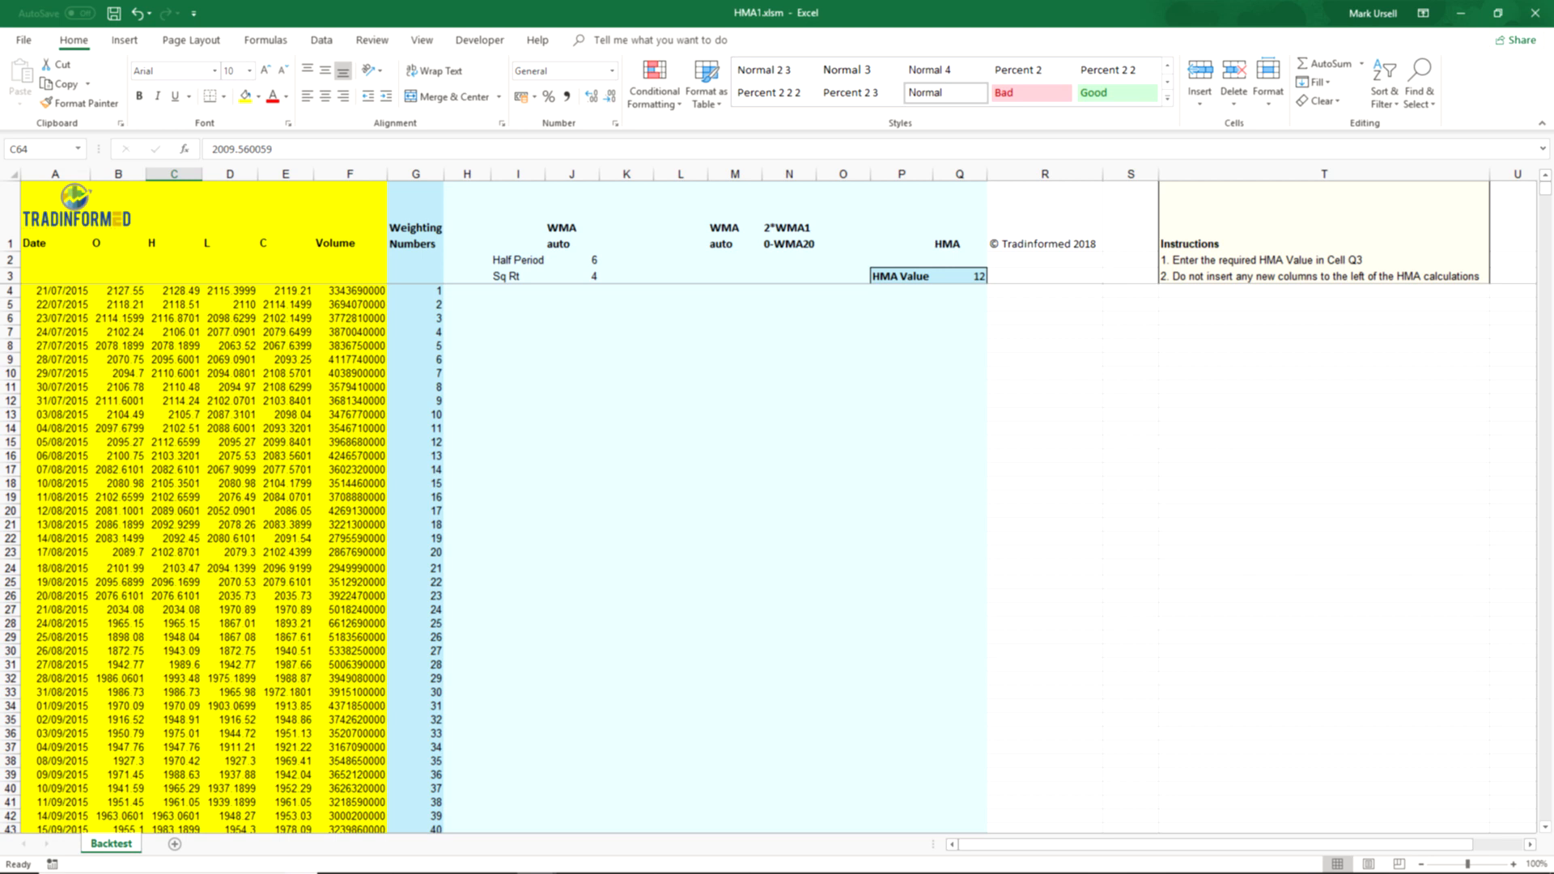
Maximize the ^GSPC (2).csv window and copy the price rows A2:F4757.
{"action": "left_click_drag", "start_coordinate": [680, 85], "coordinate": [823, 229]}
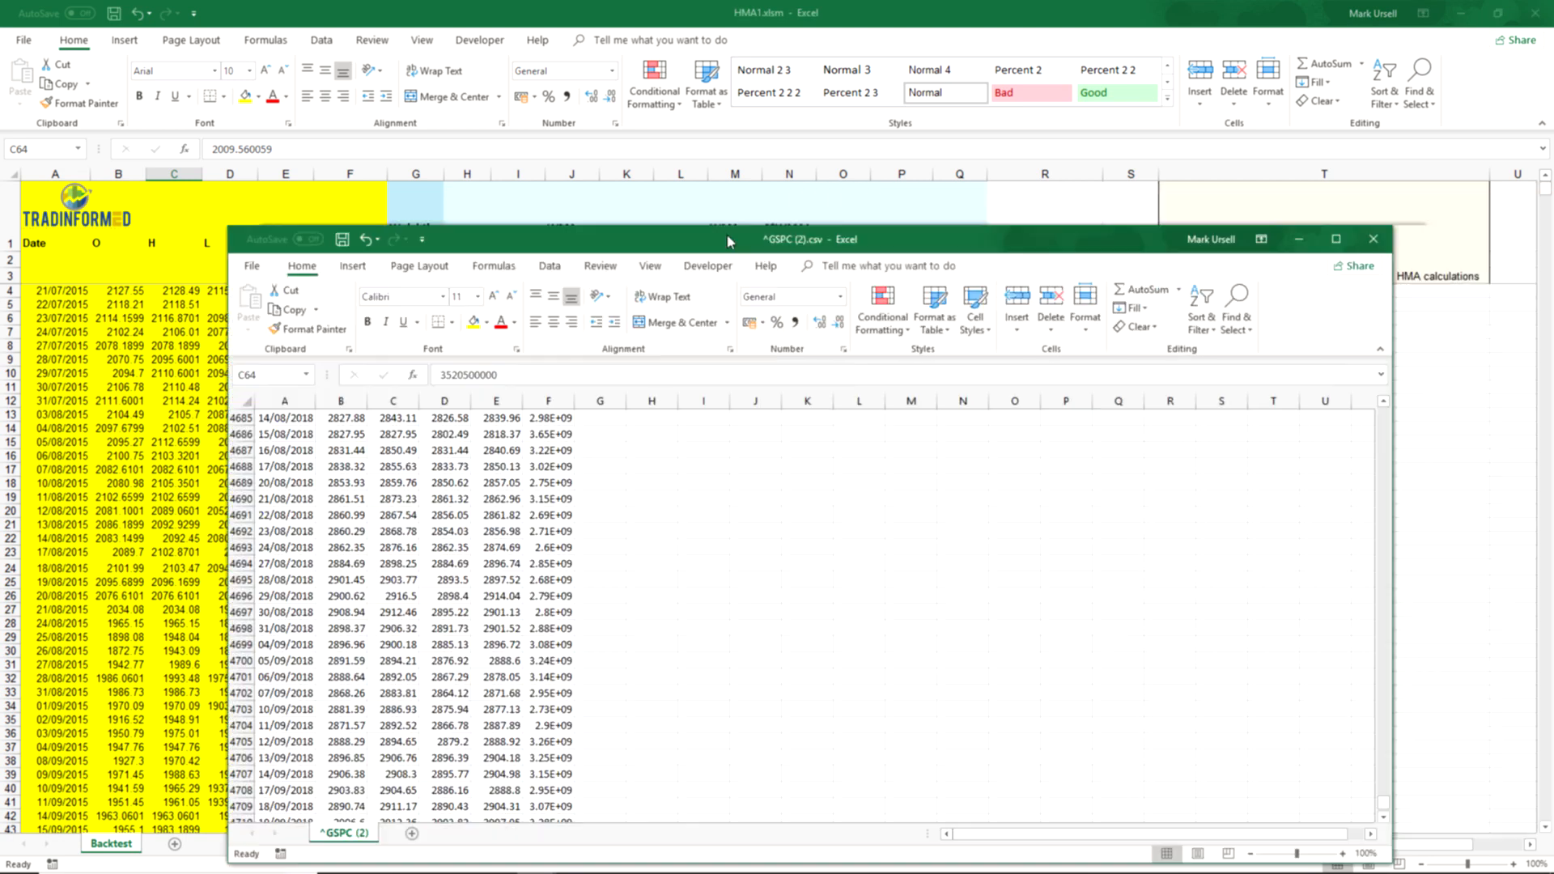
{"action": "double_click", "coordinate": [824, 223]}
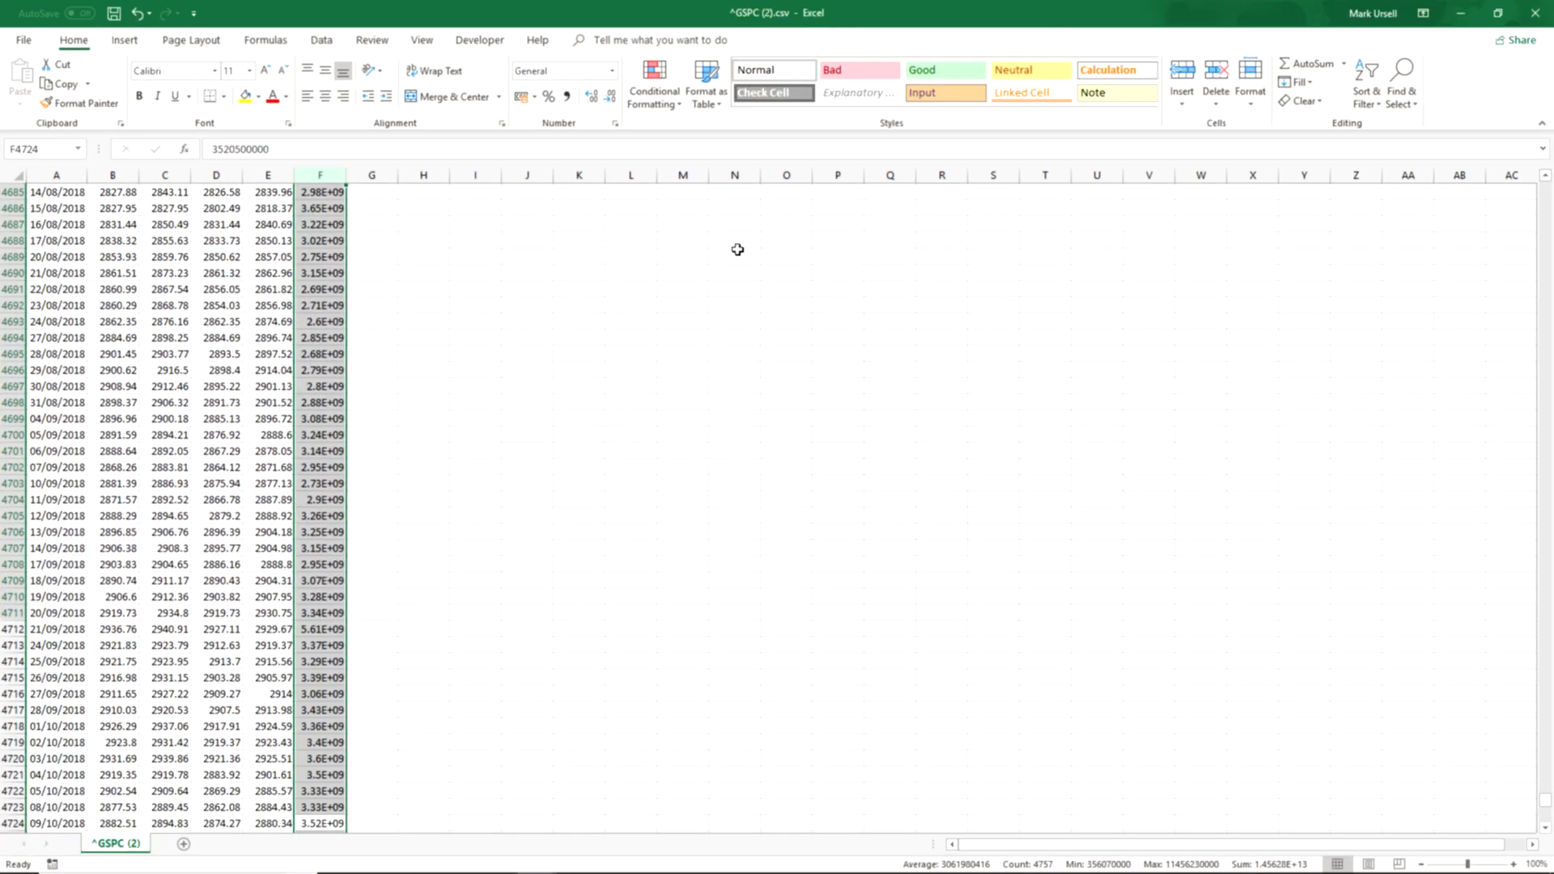
{"action": "scroll", "coordinate": [729, 486], "scroll_direction": "up", "scroll_amount": 3}
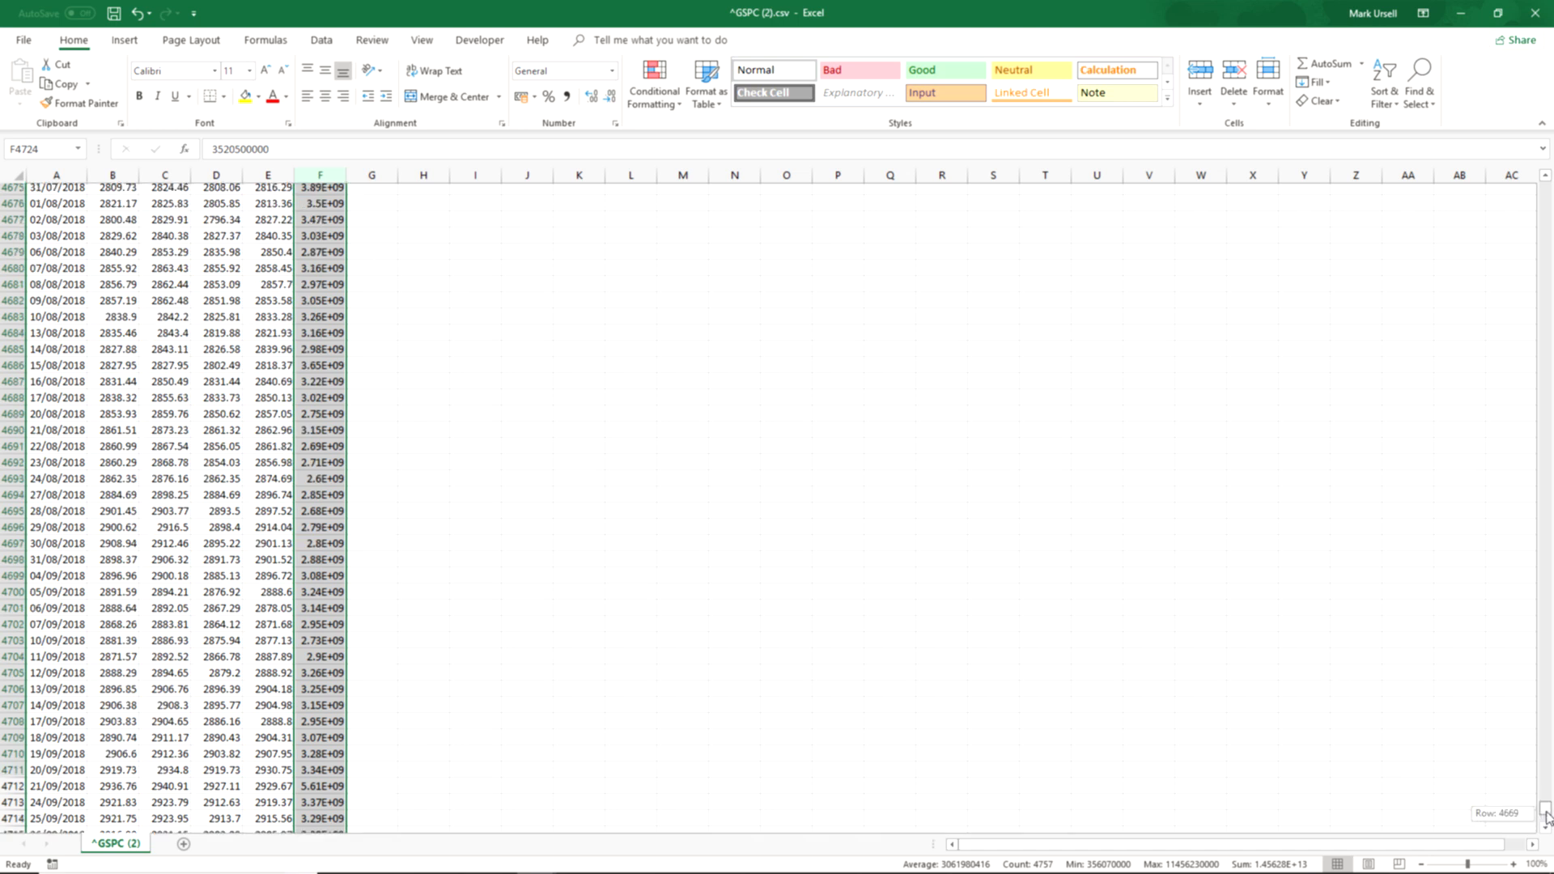
{"action": "left_click_drag", "start_coordinate": [1543, 814], "coordinate": [1543, 183]}
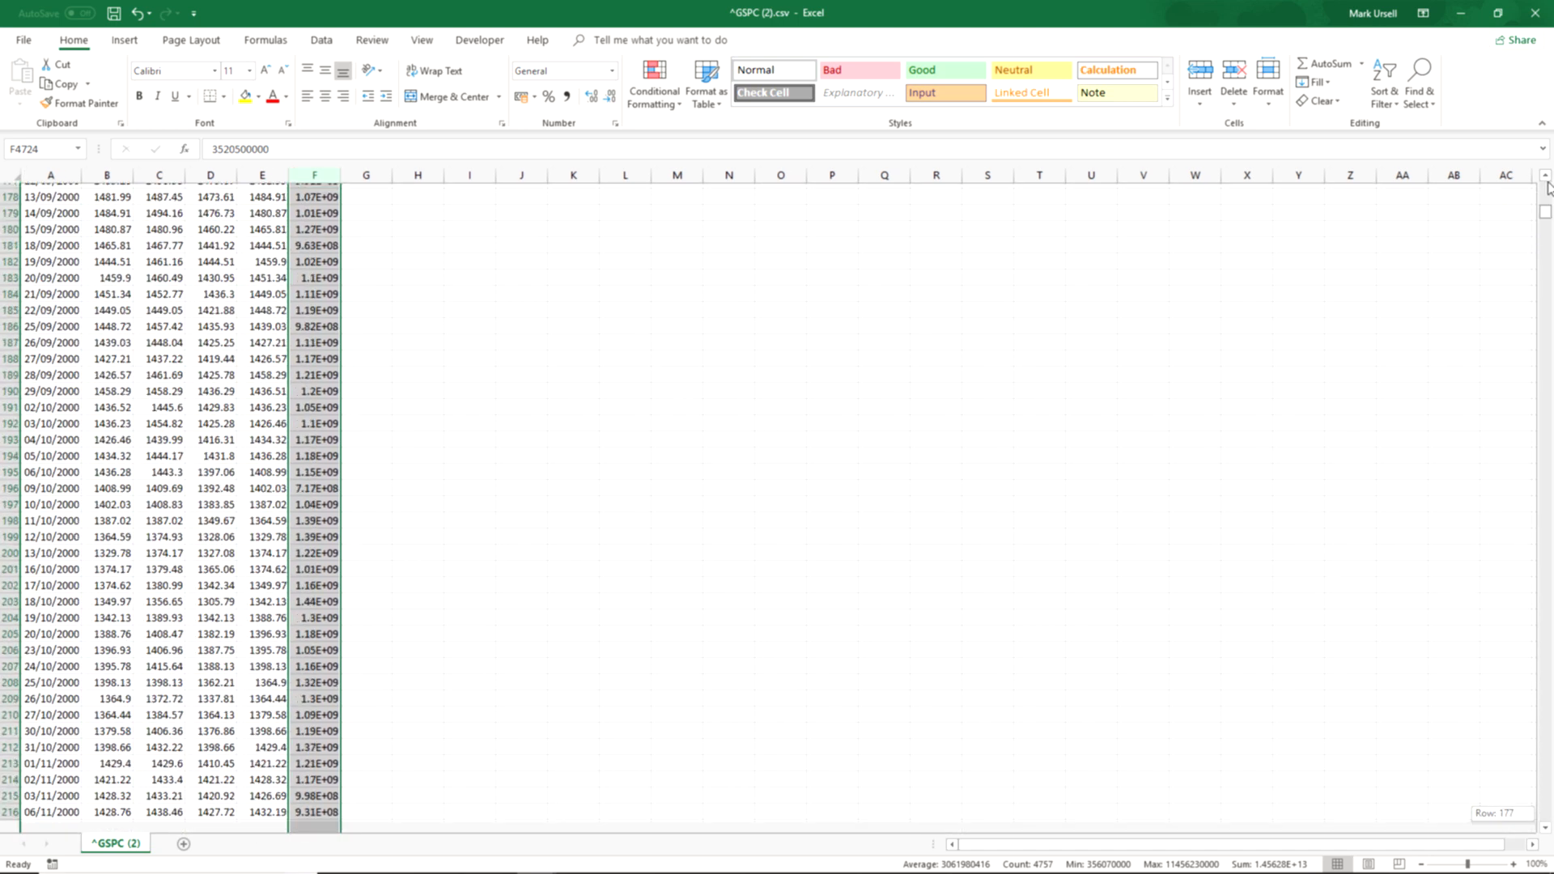
{"action": "left_click", "coordinate": [42, 209]}
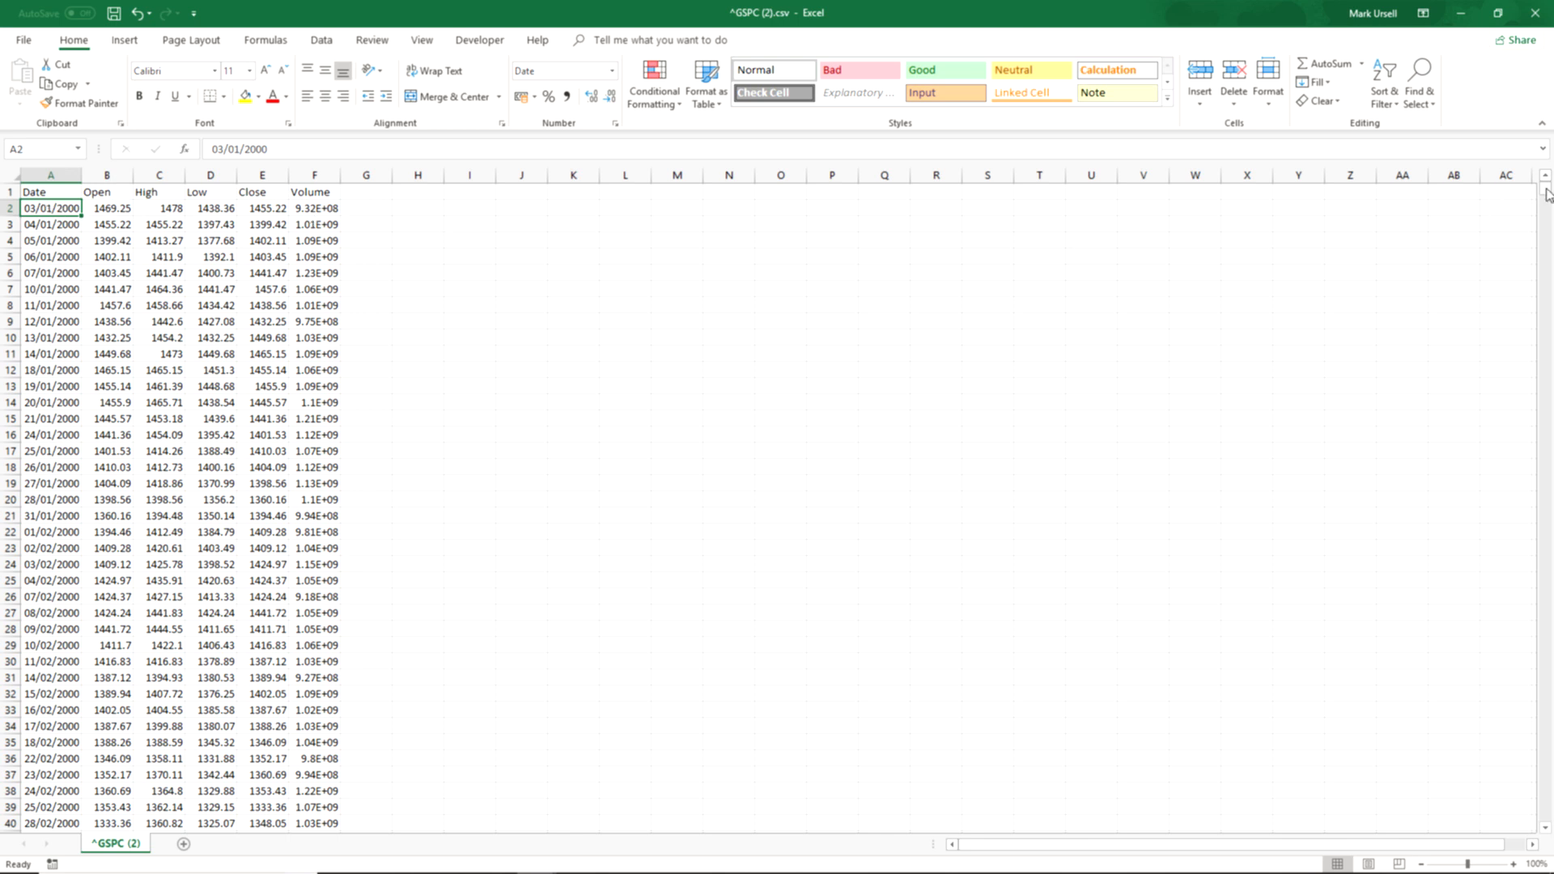
{"action": "left_click_drag", "start_coordinate": [1546, 189], "coordinate": [1545, 816]}
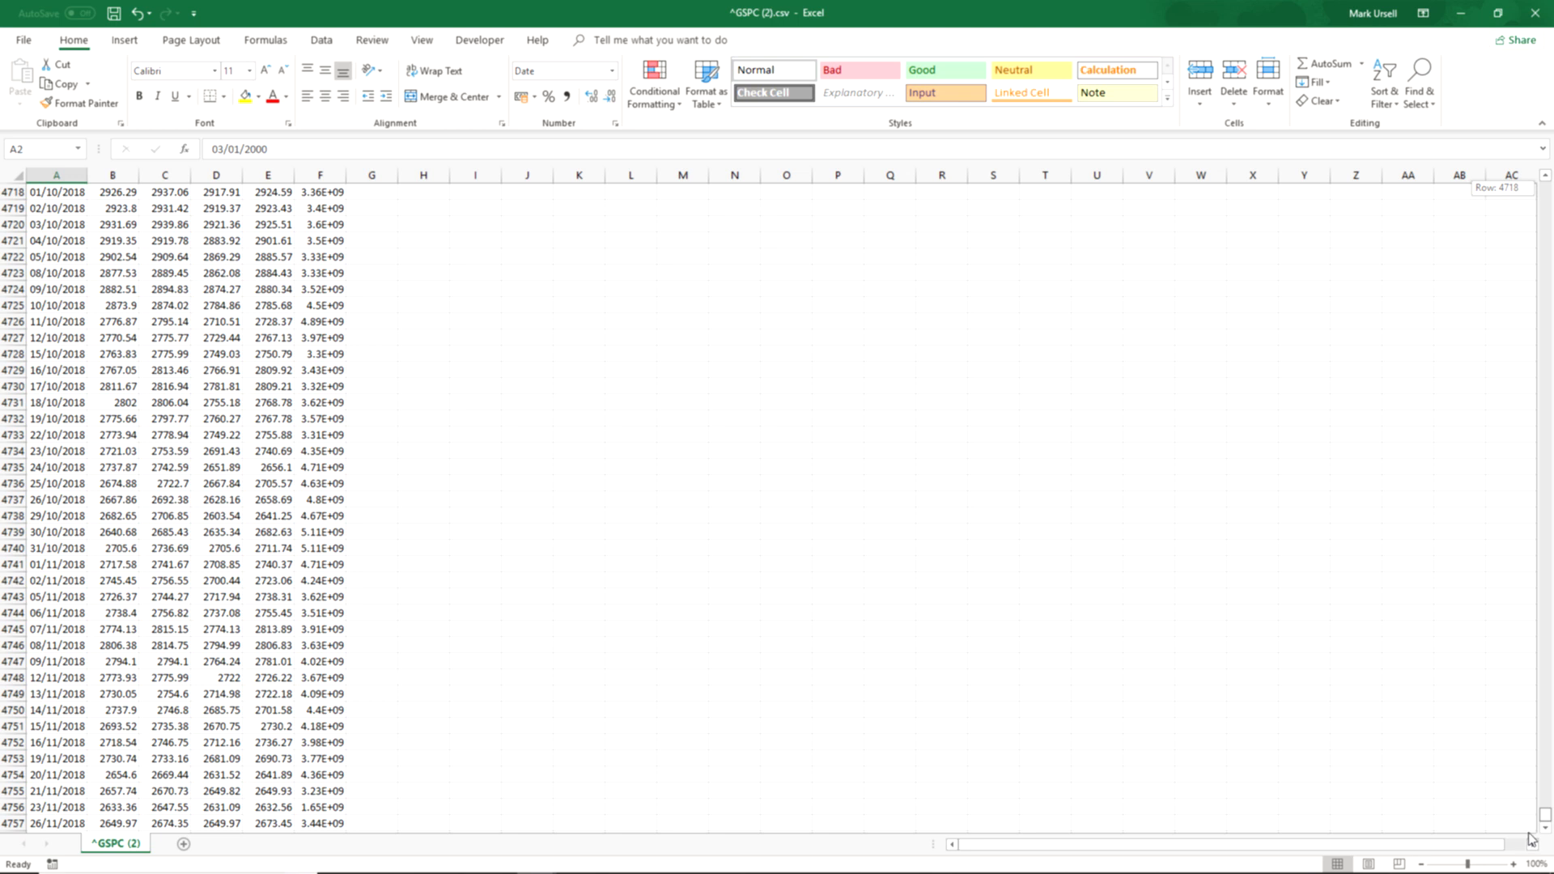
{"action": "left_click", "coordinate": [326, 824], "text": "shift"}
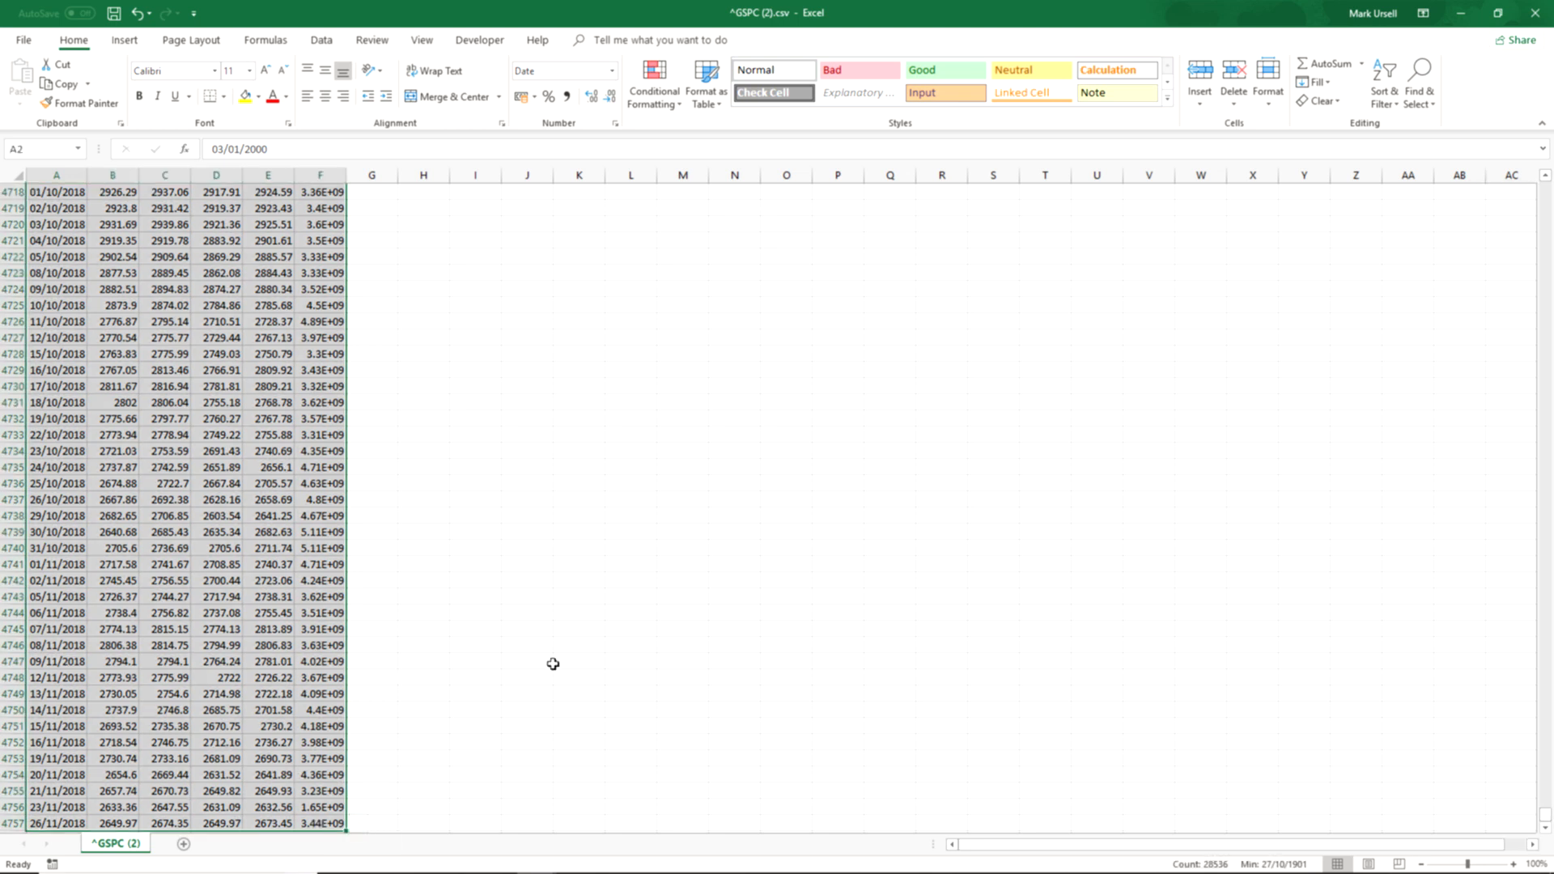
{"action": "key", "text": "ctrl+c"}
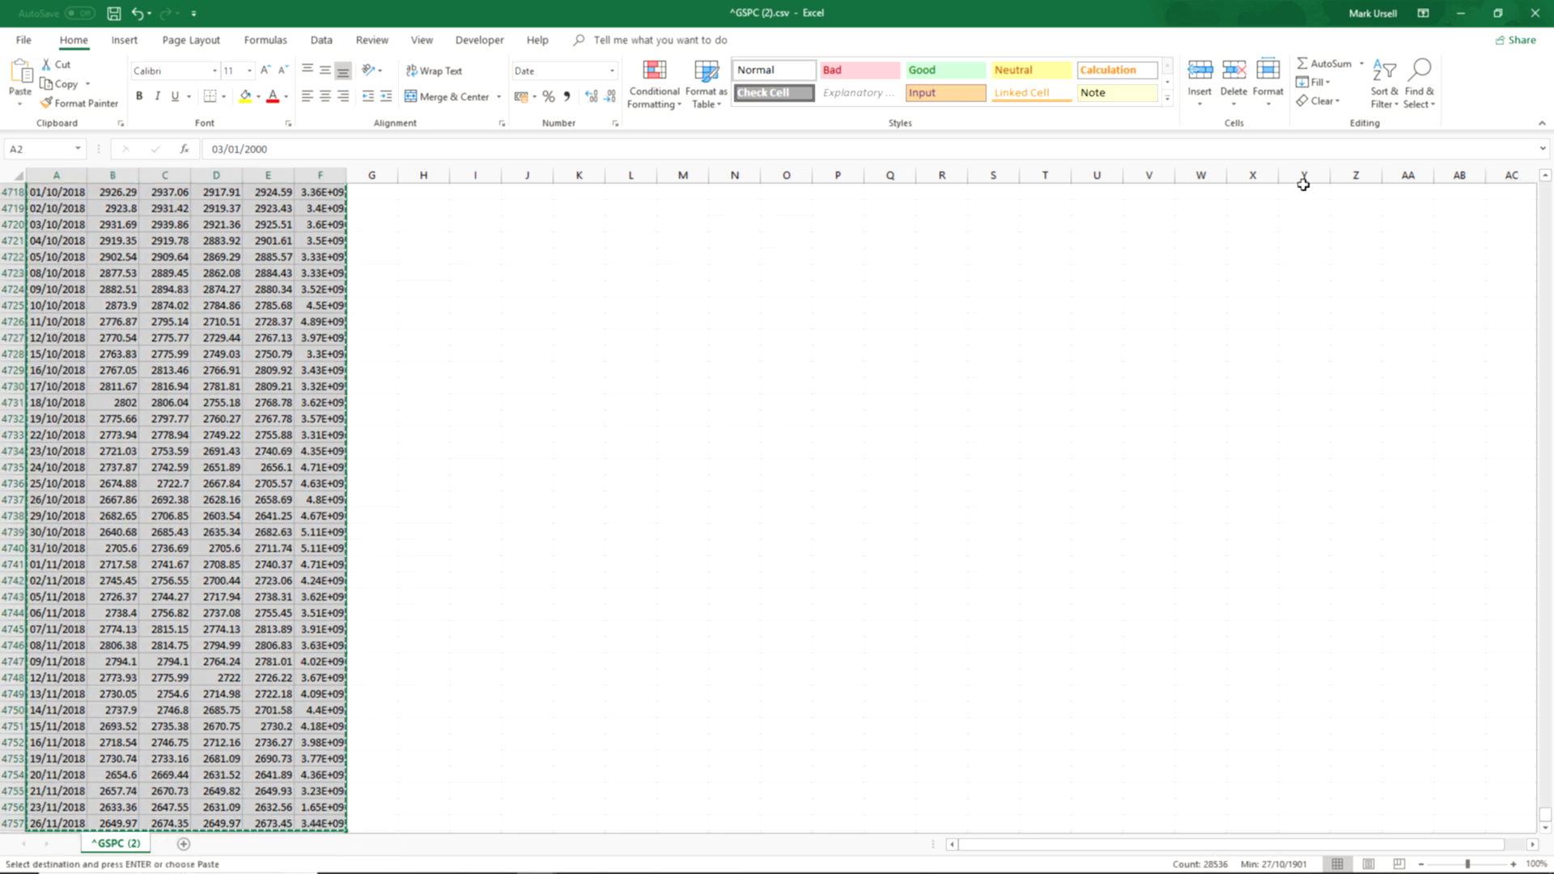
Paste the copied S&P 500 data into the HMA1 Backtest sheet starting at A4.
{"action": "left_click", "coordinate": [1459, 18]}
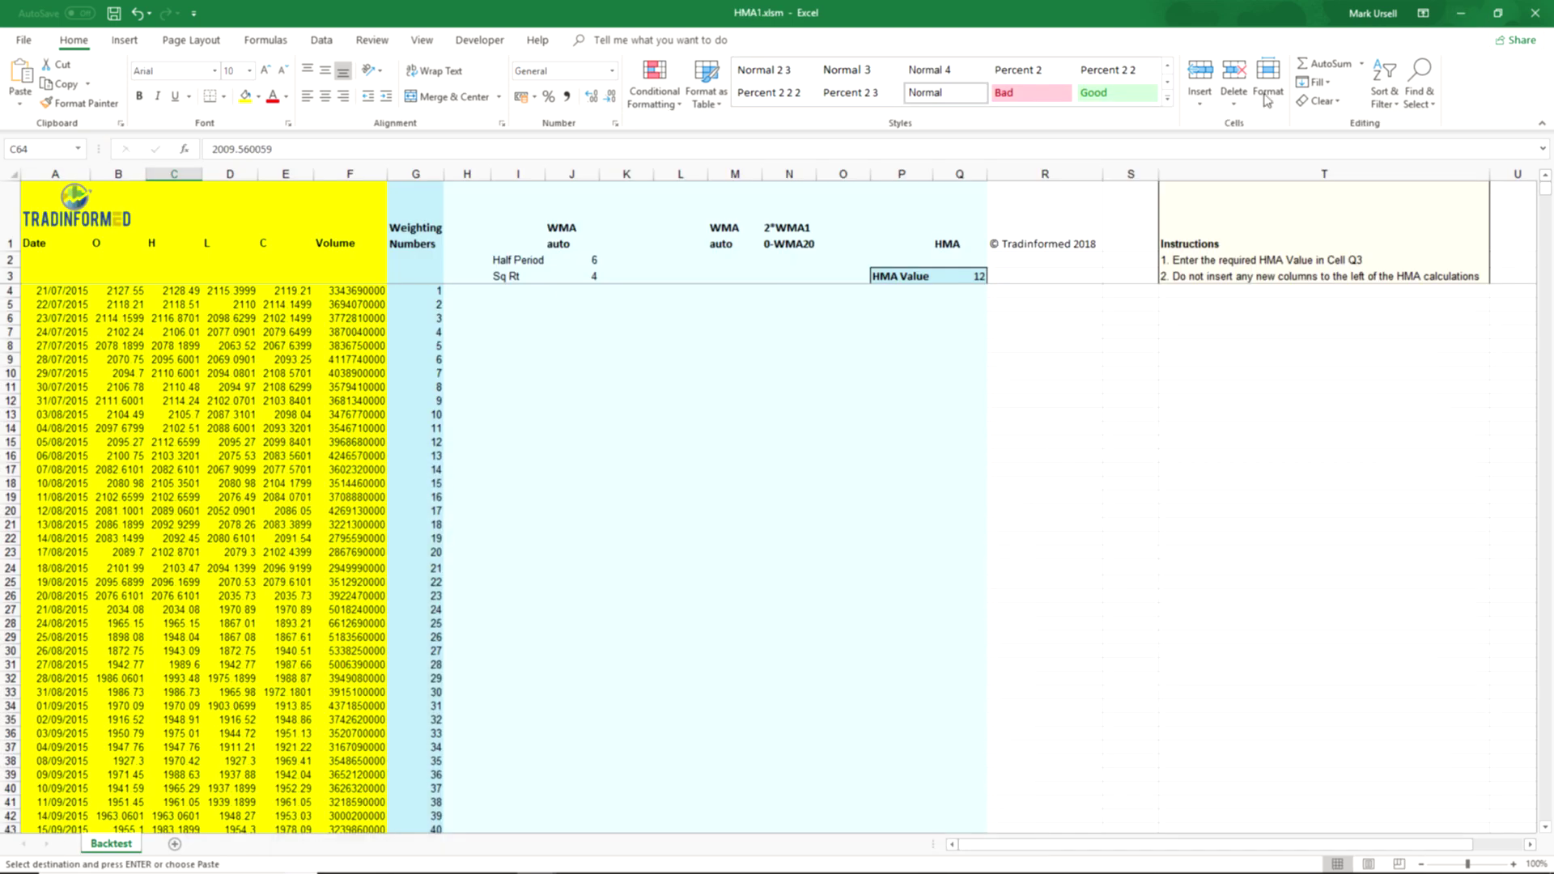
{"action": "left_click", "coordinate": [55, 345]}
{"action": "left_click", "coordinate": [64, 291]}
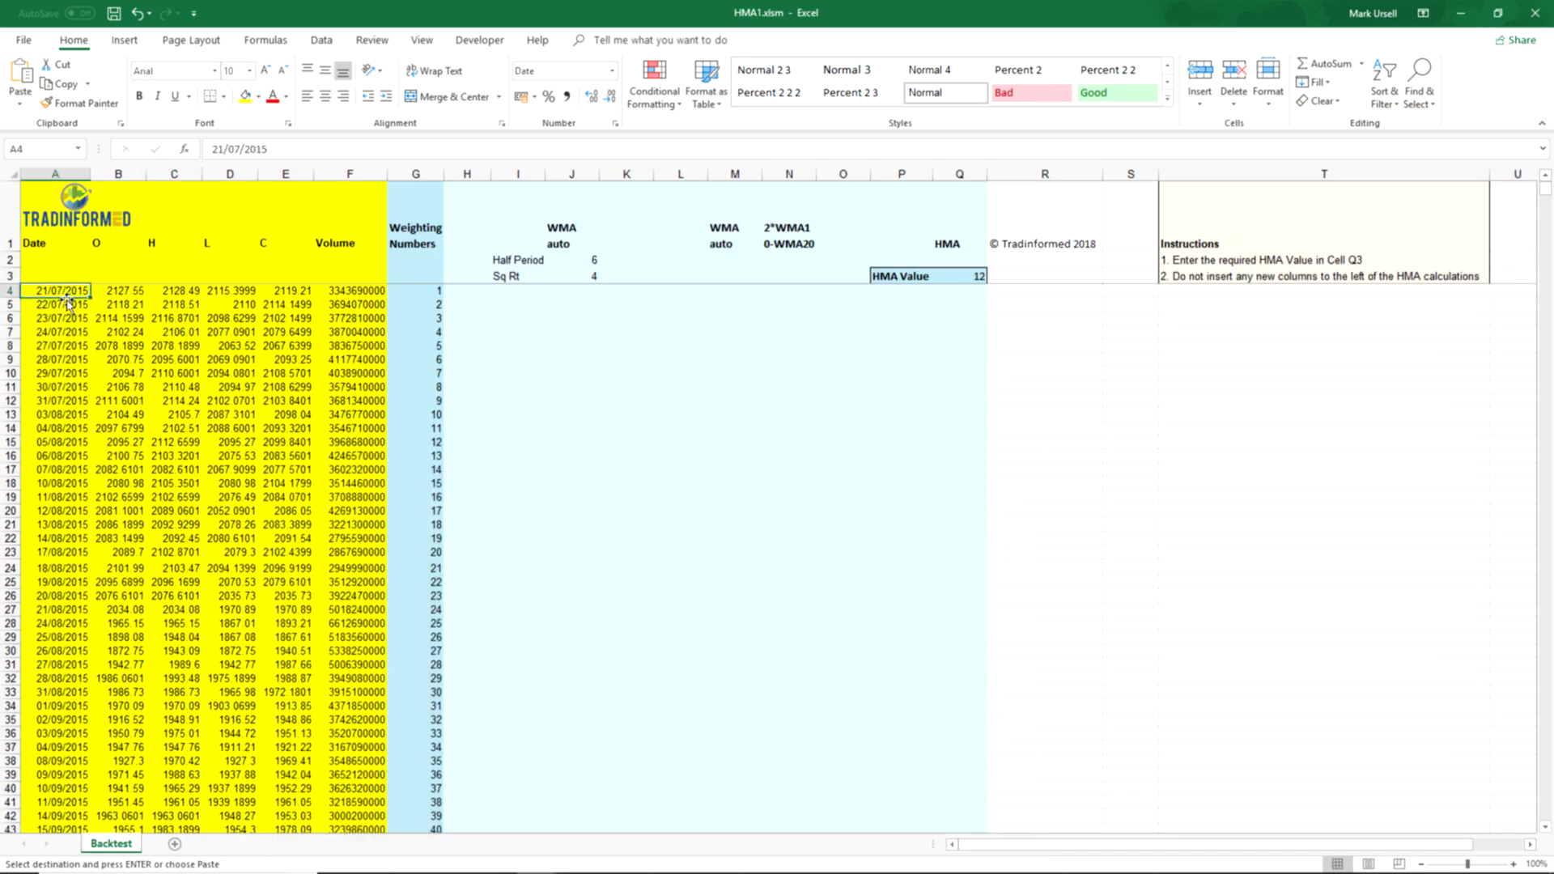
{"action": "key", "text": "ctrl+v"}
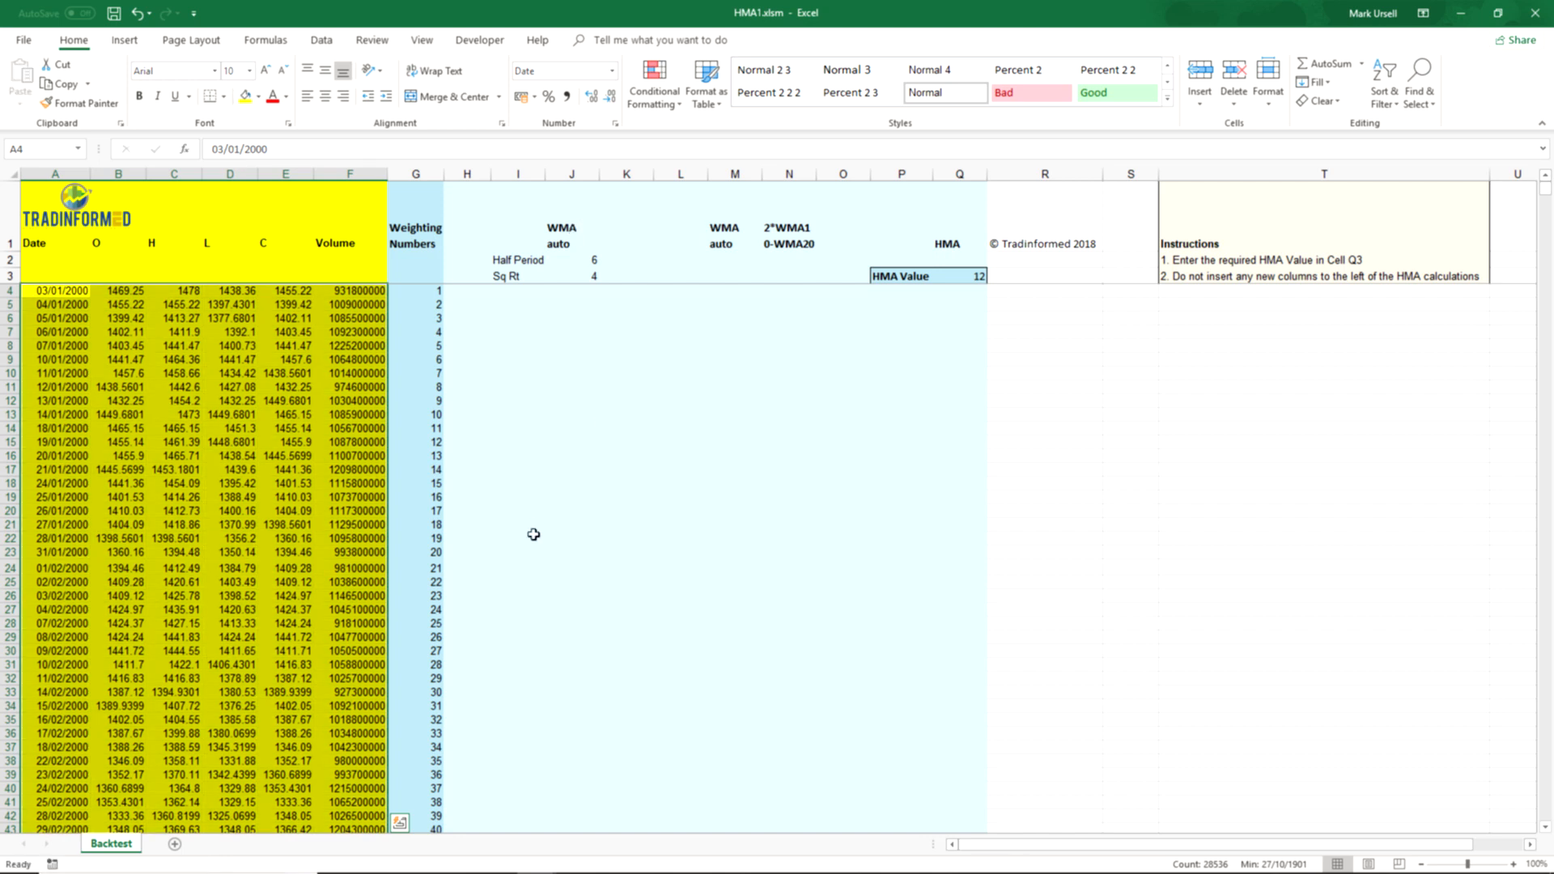
{"action": "scroll", "coordinate": [519, 551], "scroll_direction": "down", "scroll_amount": 5}
{"action": "scroll", "coordinate": [519, 551], "scroll_direction": "down", "scroll_amount": 12}
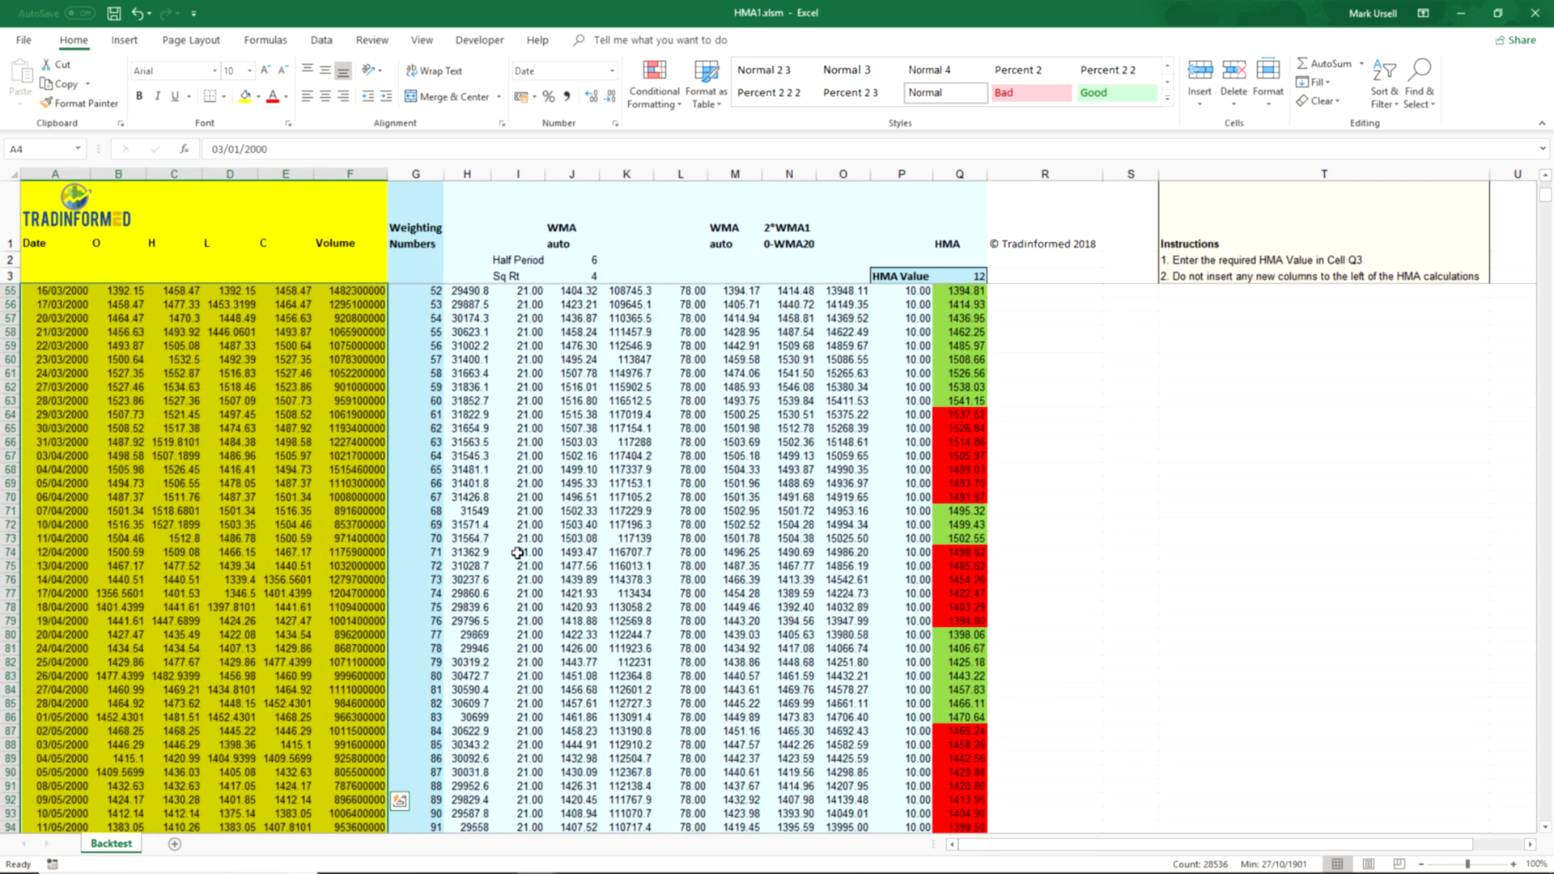
{"action": "scroll", "coordinate": [1245, 569], "scroll_direction": "down", "scroll_amount": 6}
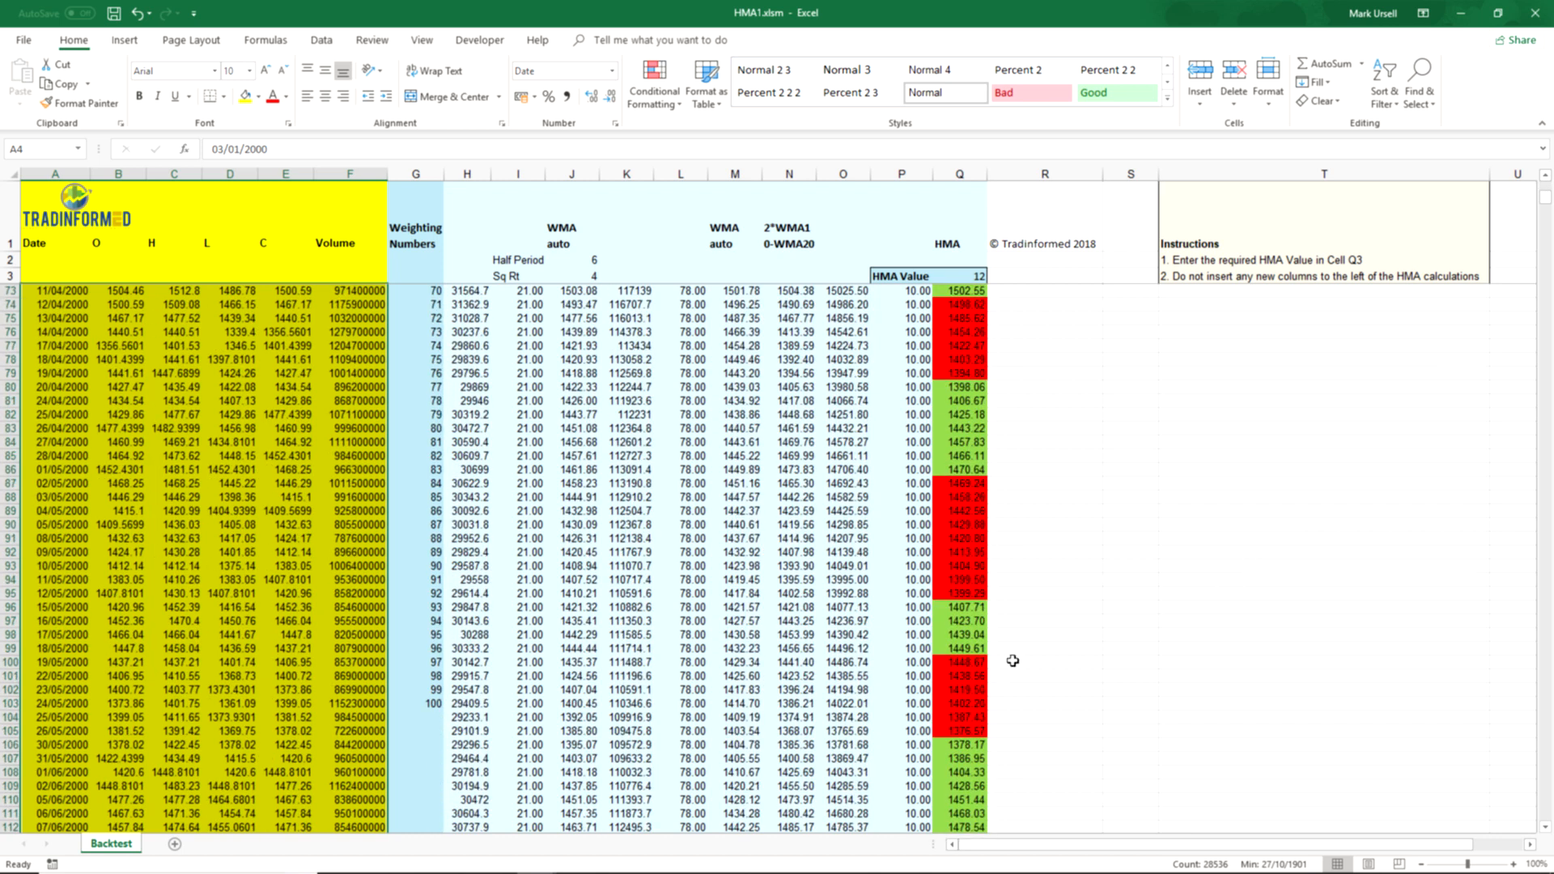
{"action": "scroll", "coordinate": [1010, 660], "scroll_direction": "down", "scroll_amount": 7}
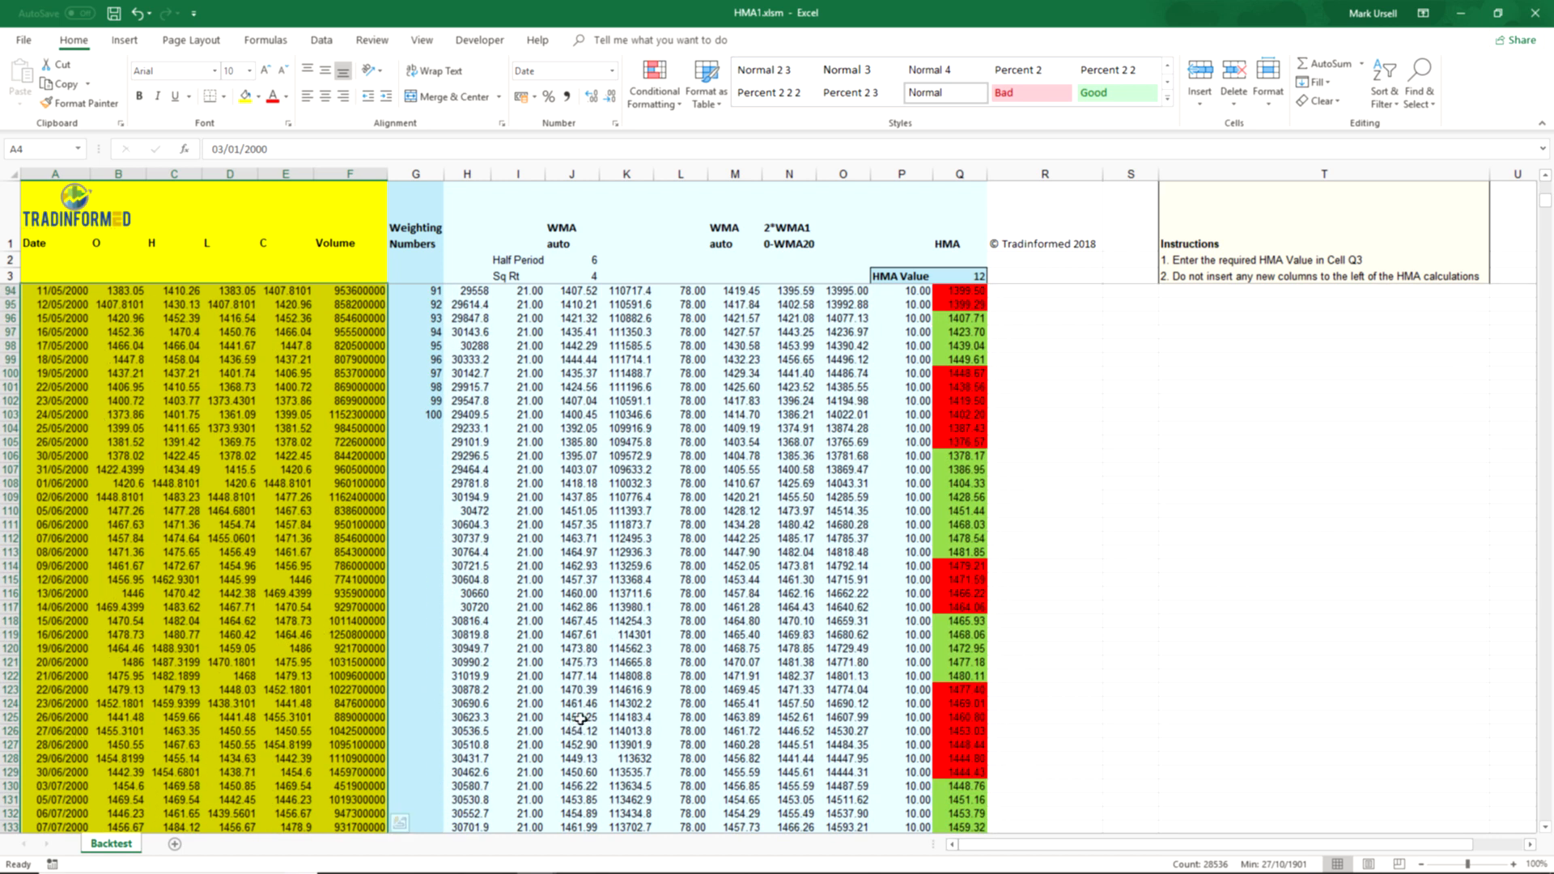
{"action": "mouse_move", "coordinate": [1541, 206]}
{"action": "left_mouse_down"}
{"action": "mouse_move", "coordinate": [1544, 492]}
{"action": "mouse_move", "coordinate": [1544, 472]}
{"action": "left_mouse_up"}
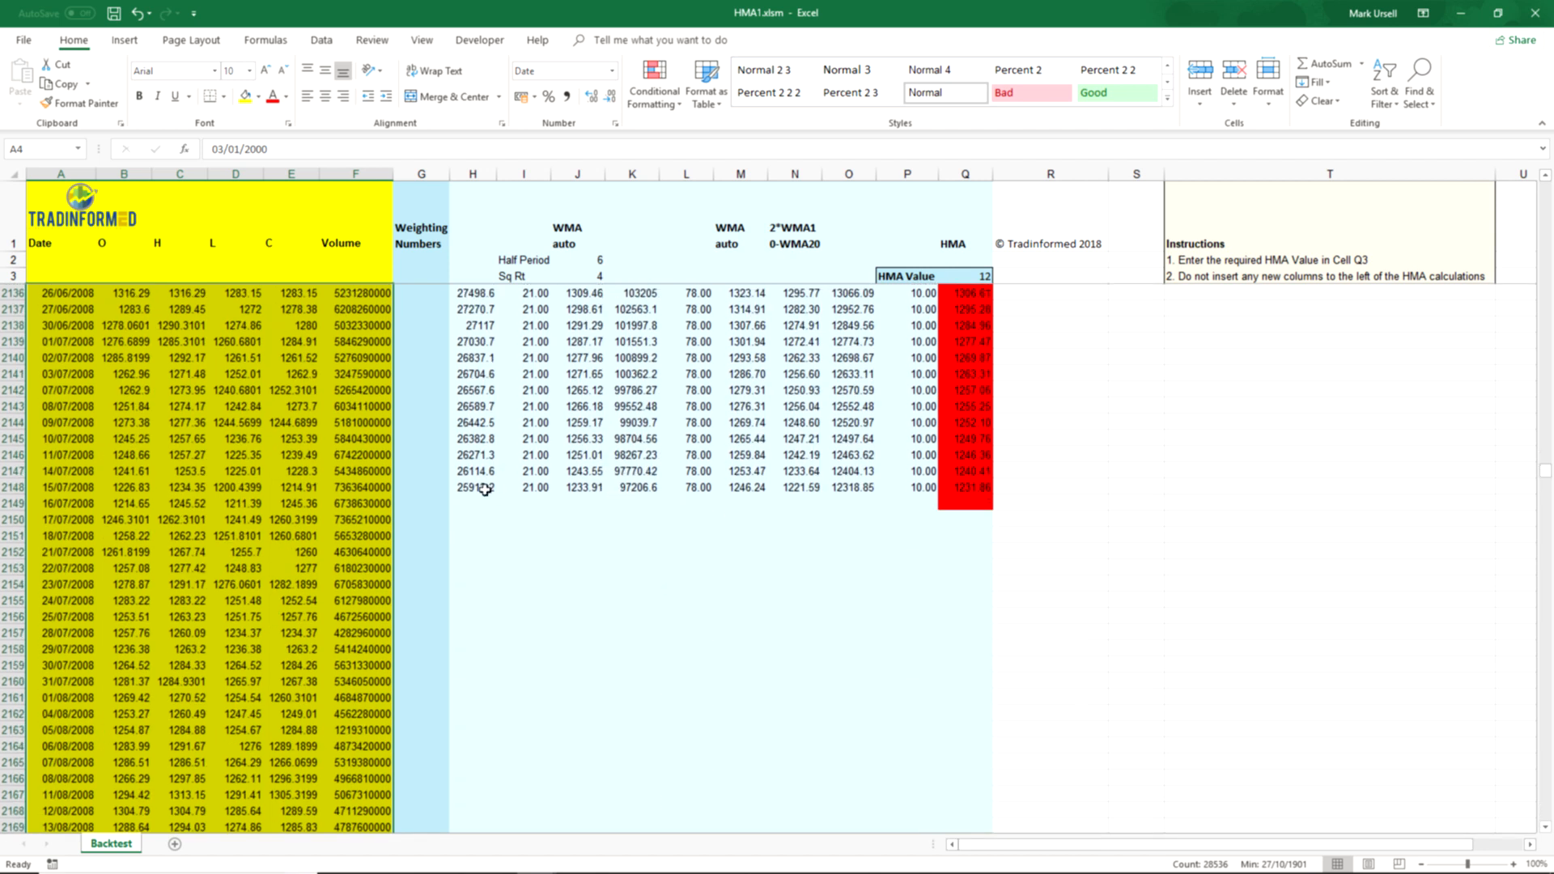
Fill the last formula row H2148:Q2148 down to the end of the price data.
{"action": "left_click_drag", "start_coordinate": [474, 489], "coordinate": [973, 503]}
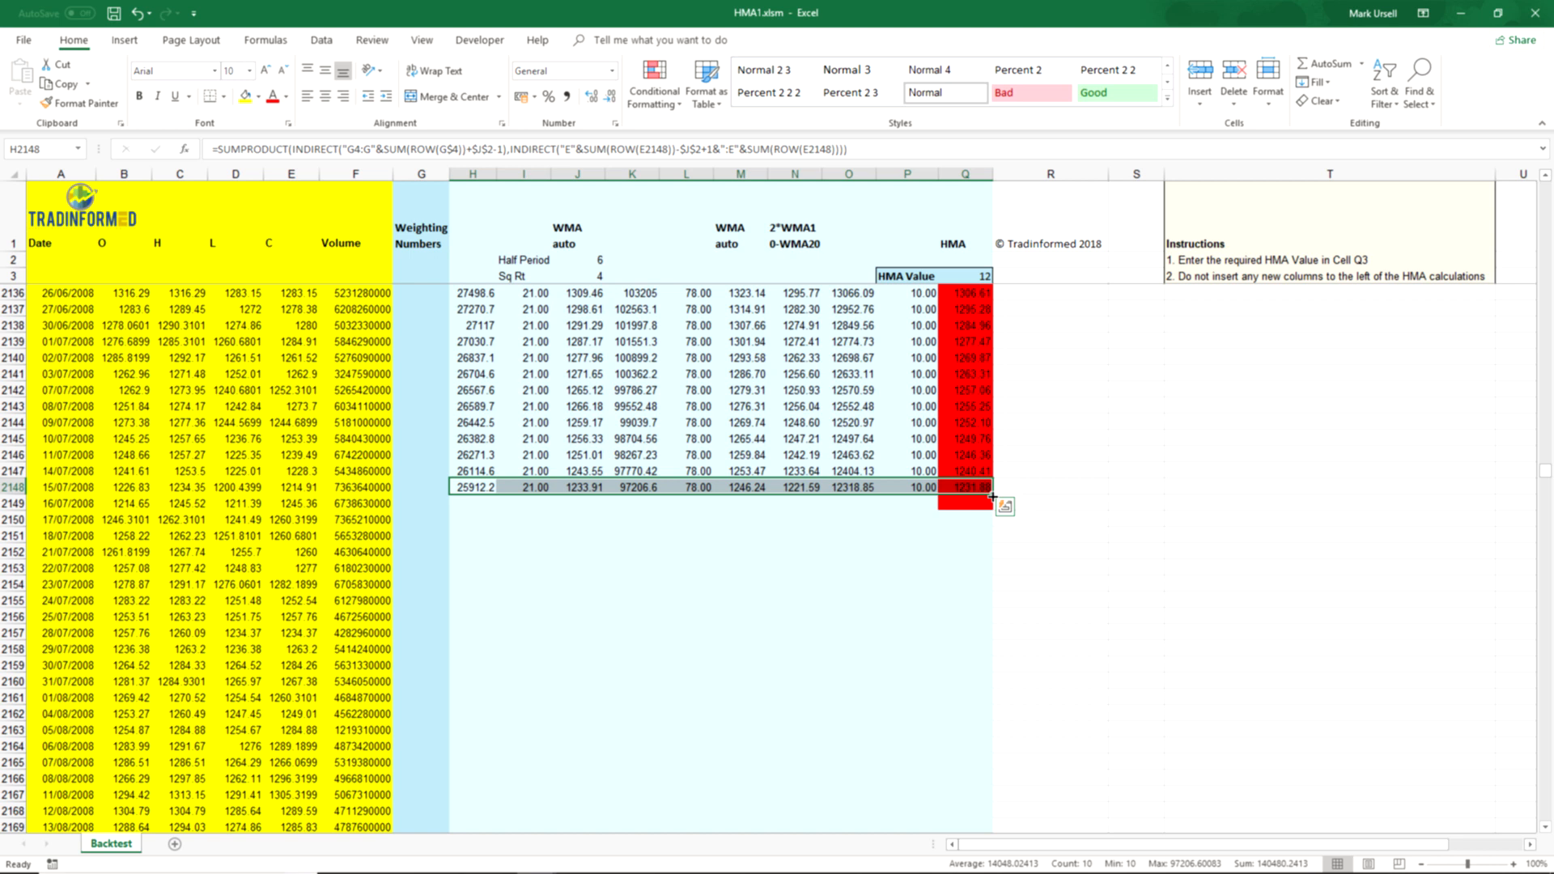
{"action": "double_click", "coordinate": [994, 502]}
{"action": "left_click", "coordinate": [1061, 571]}
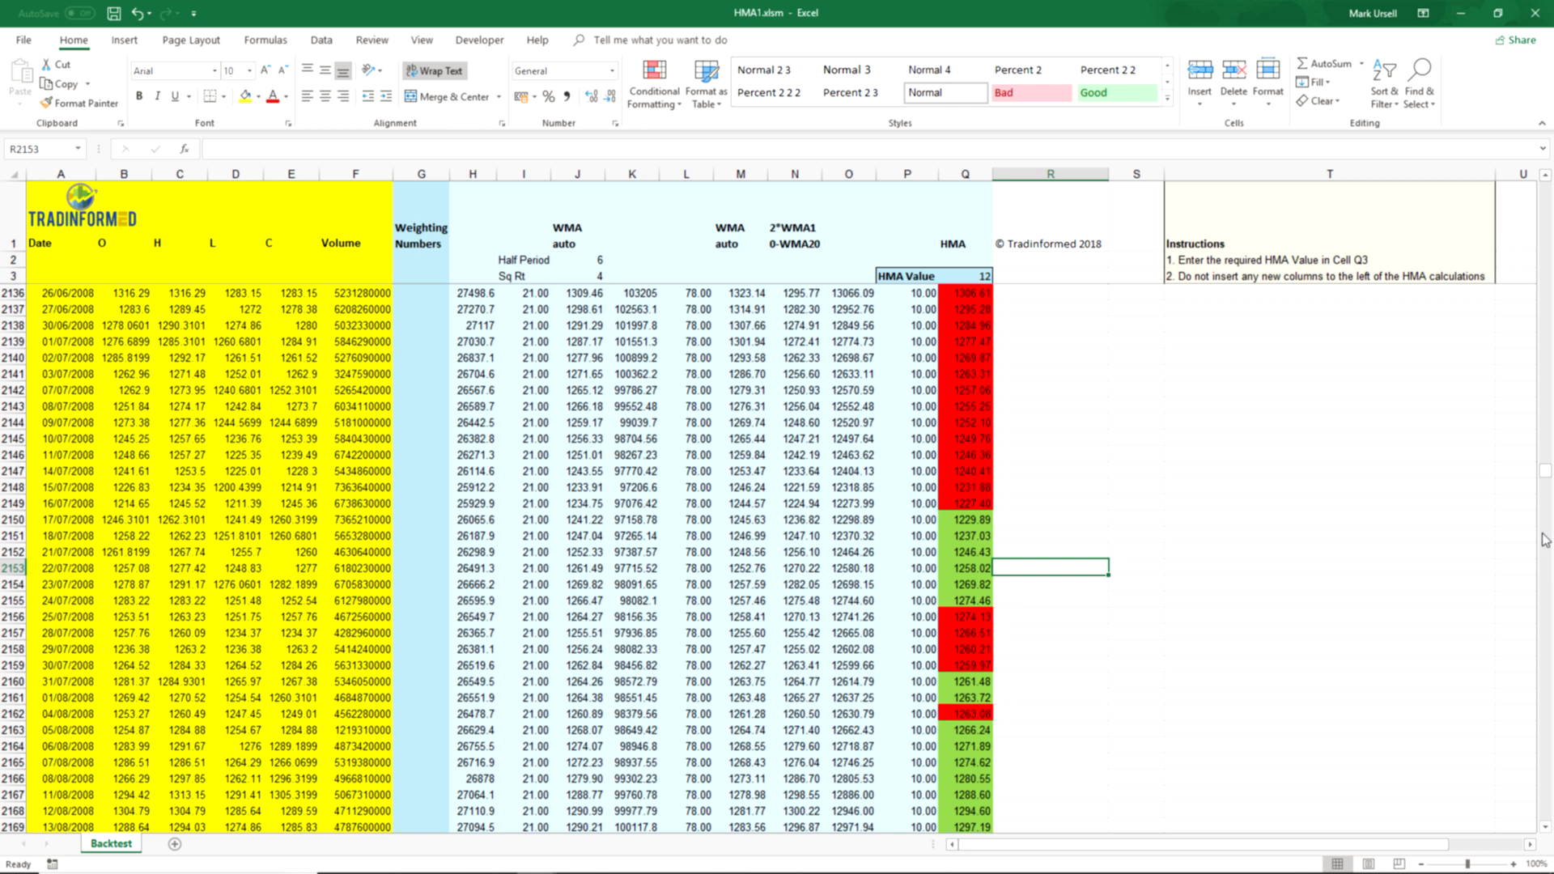
{"action": "left_click_drag", "start_coordinate": [1549, 487], "coordinate": [1545, 816]}
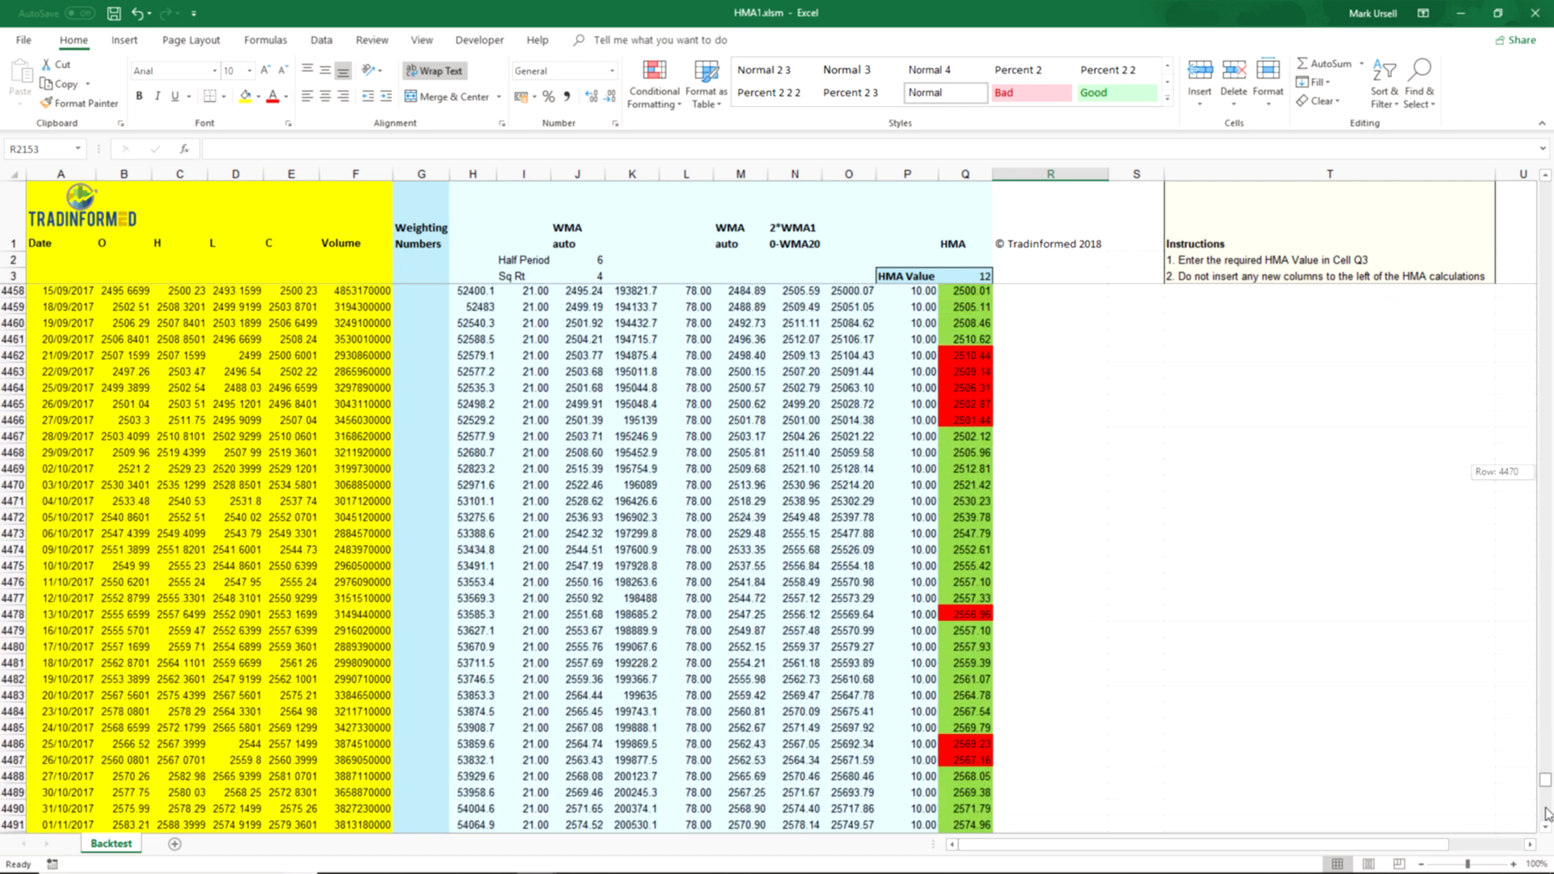
{"action": "scroll", "coordinate": [277, 750], "scroll_direction": "down", "scroll_amount": 3}
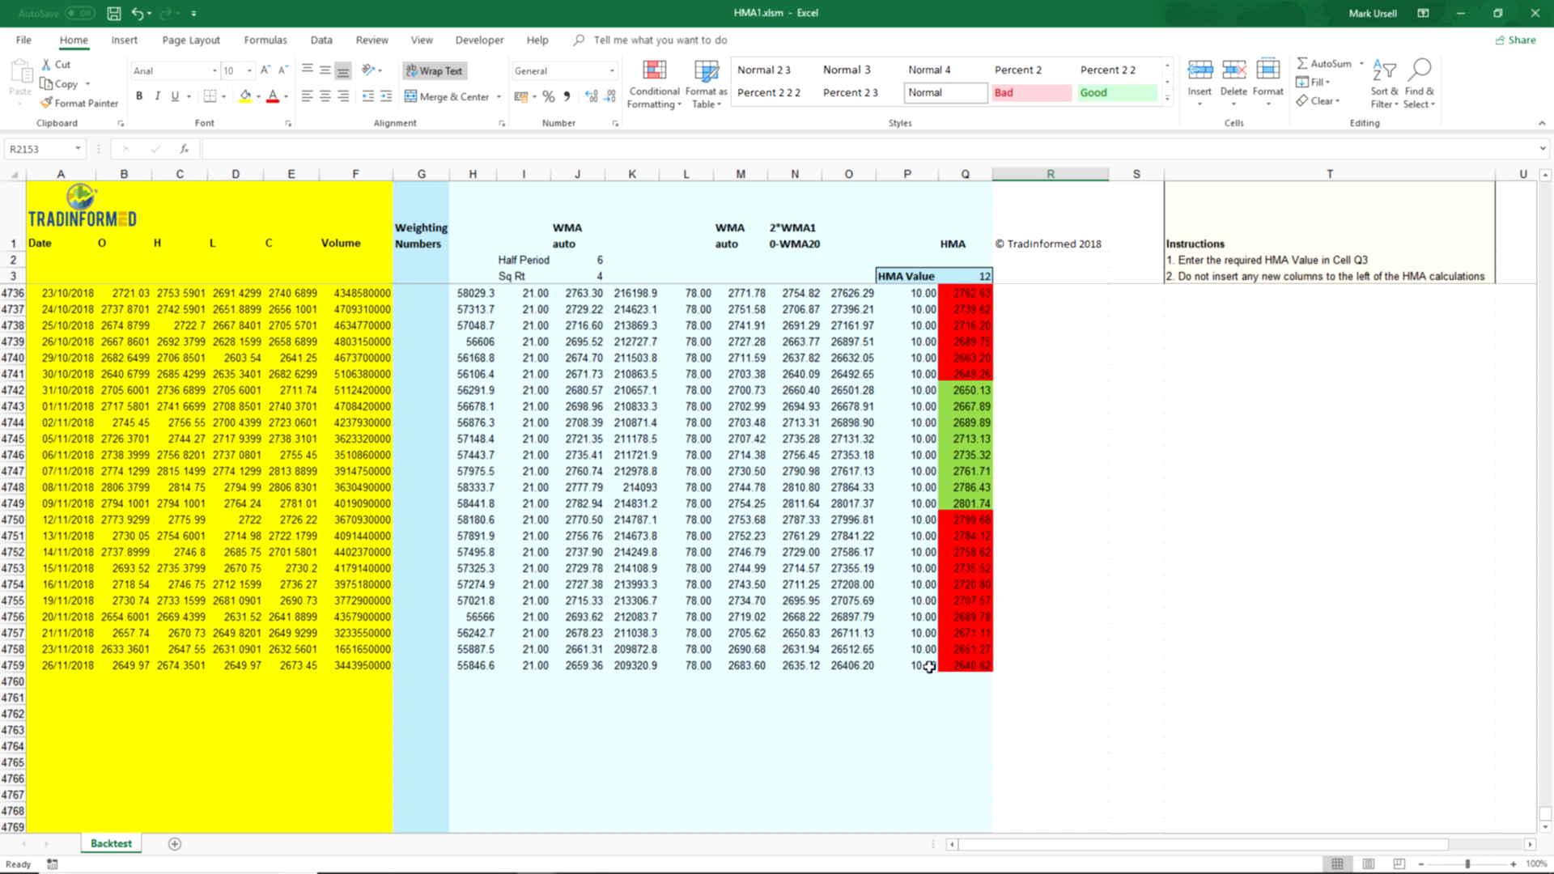
Clear the leftover old price data in A4738:F4762.
{"action": "left_click_drag", "start_coordinate": [366, 714], "coordinate": [63, 319]}
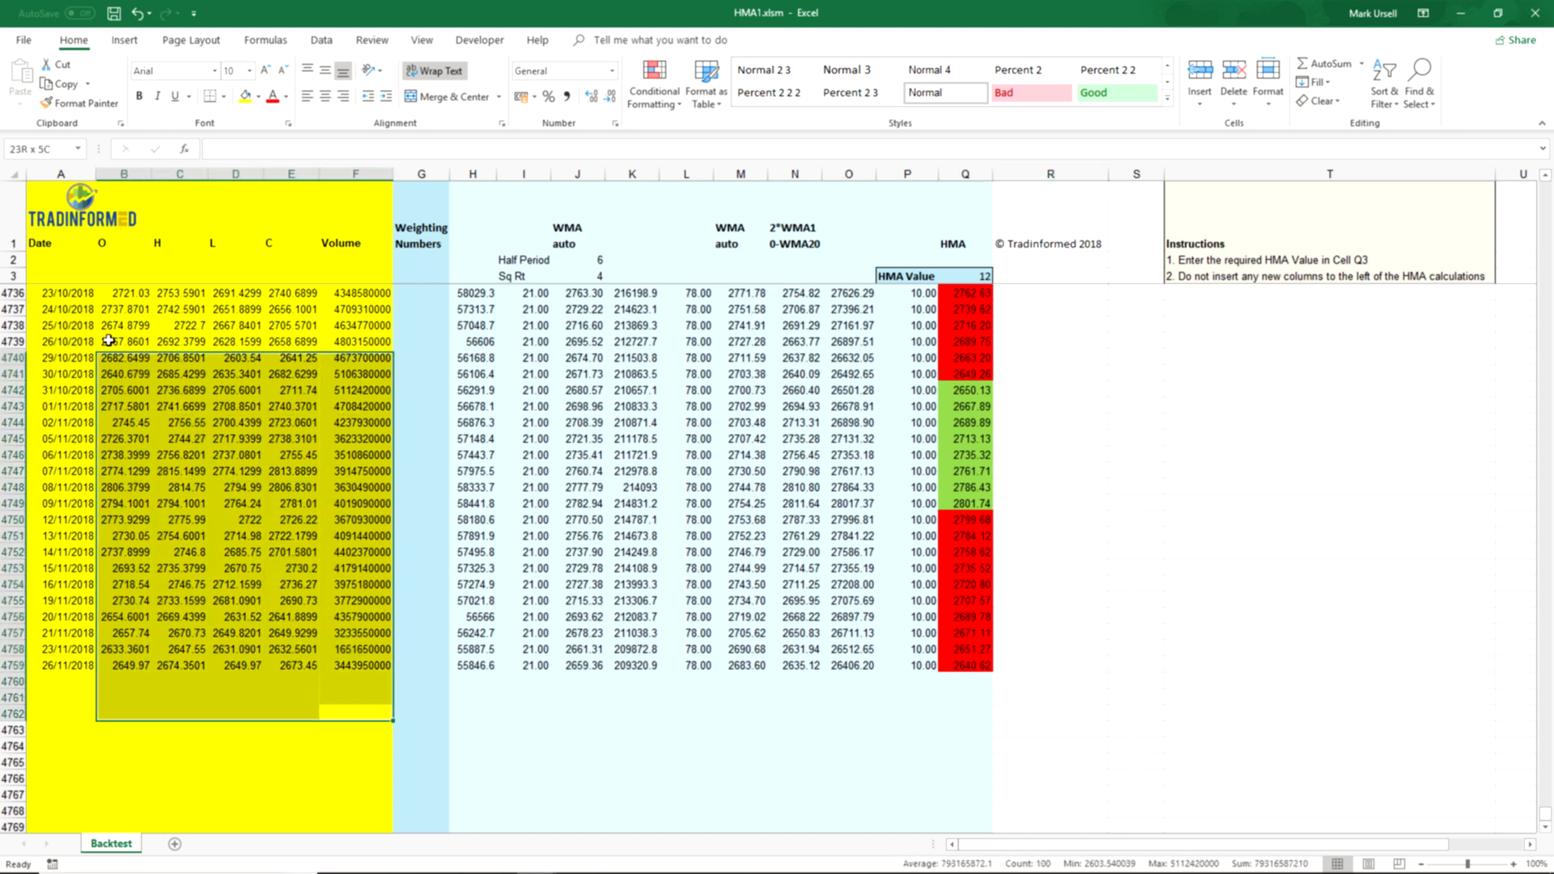
{"action": "scroll", "coordinate": [201, 647], "scroll_direction": "up", "scroll_amount": 3}
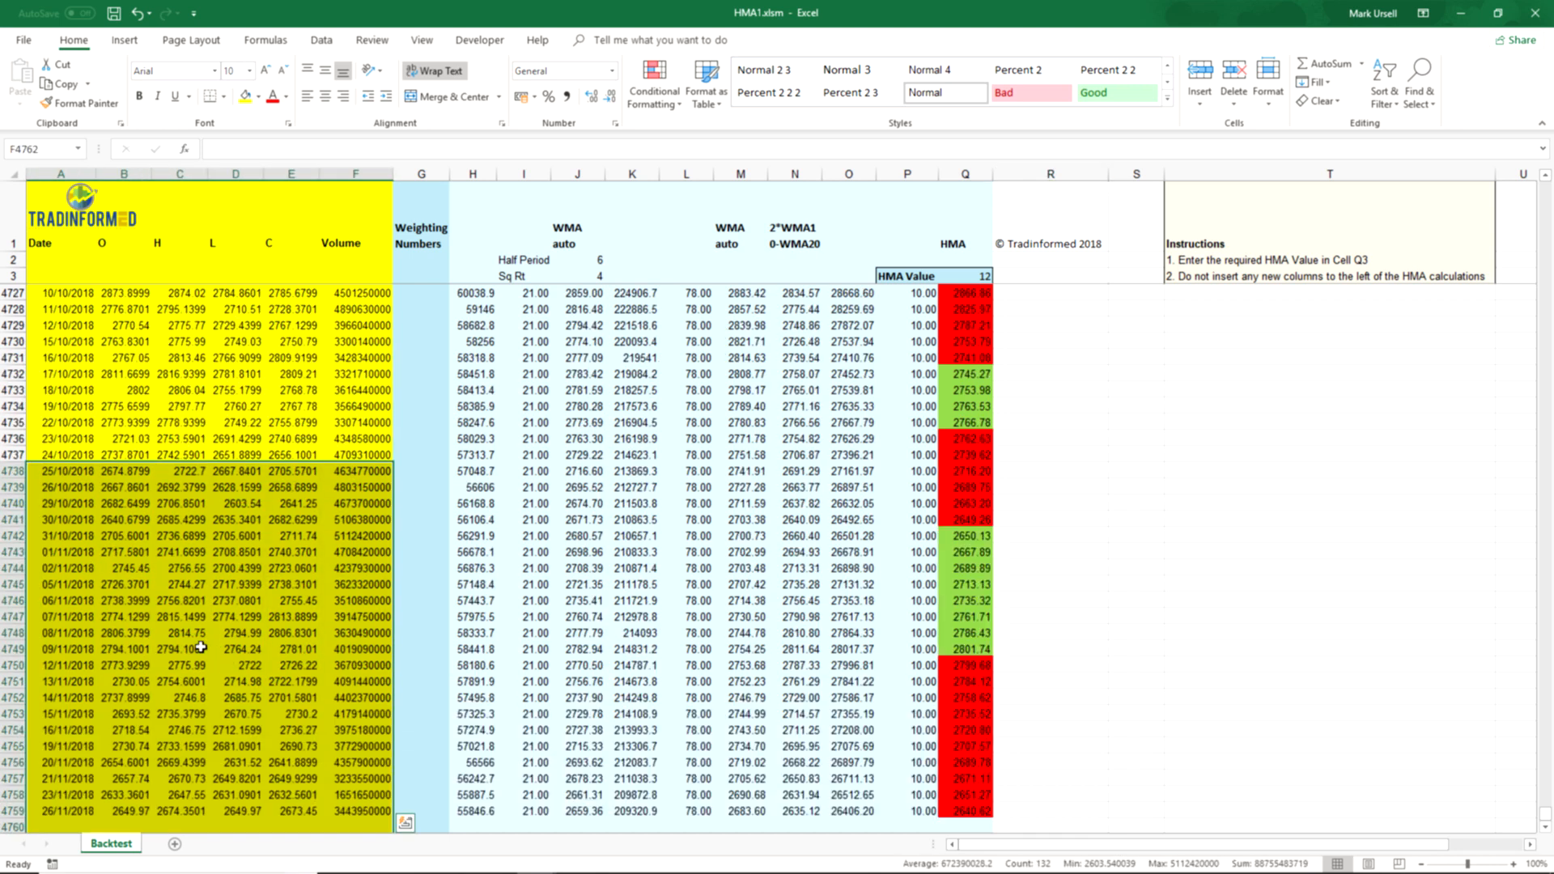
{"action": "key", "text": "Delete"}
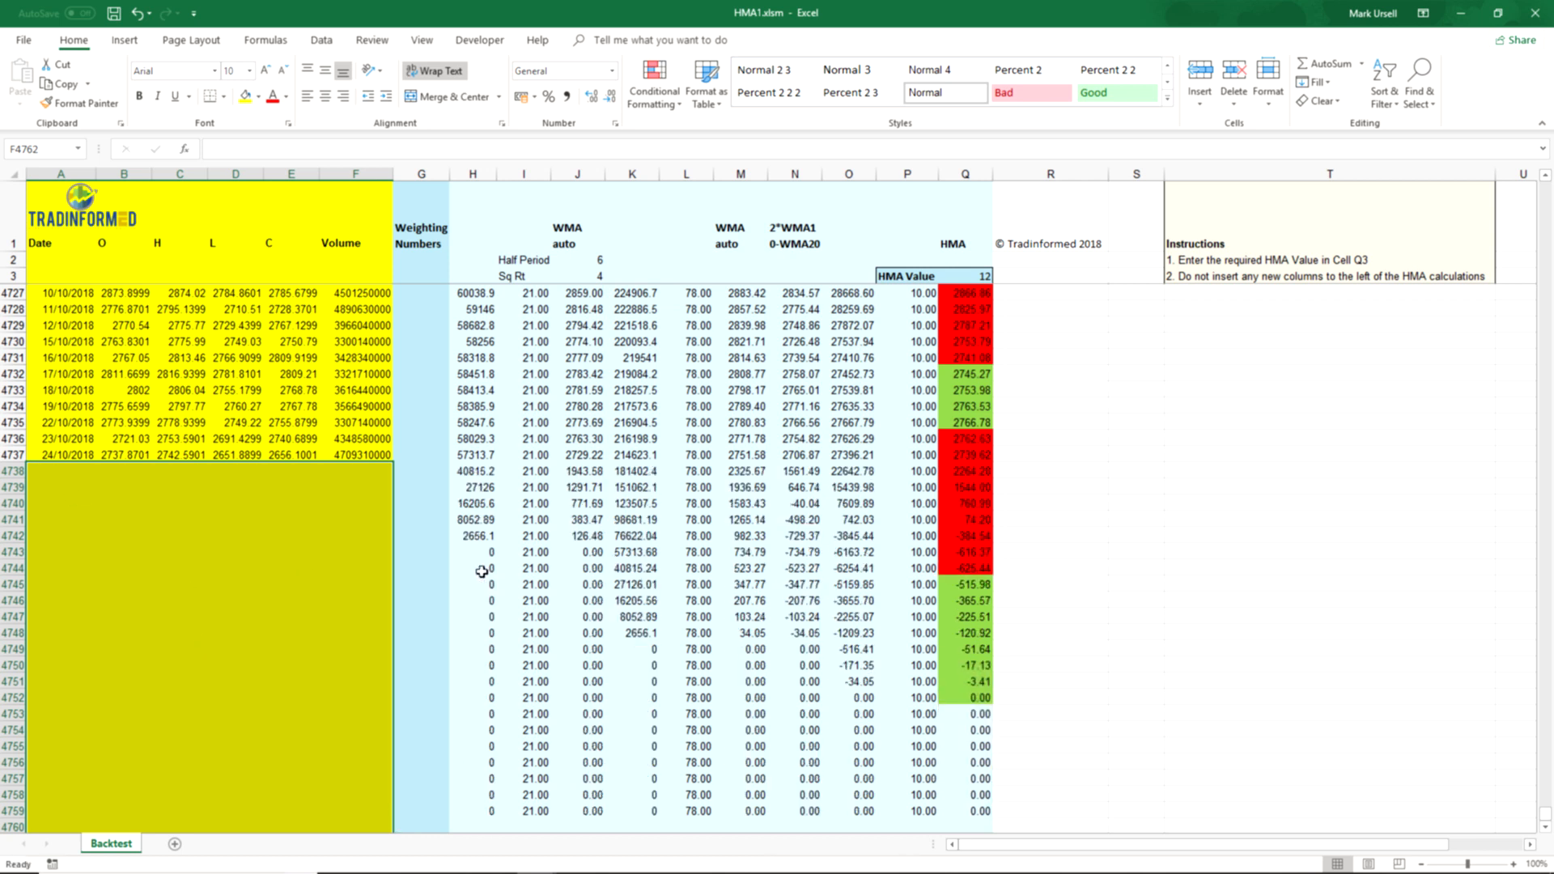
{"action": "scroll", "coordinate": [482, 571], "scroll_direction": "down", "scroll_amount": 3}
Delete rows 4738–4763 so data and formulas end at 24/10/2018, row 4737.
{"action": "left_click", "coordinate": [13, 422]}
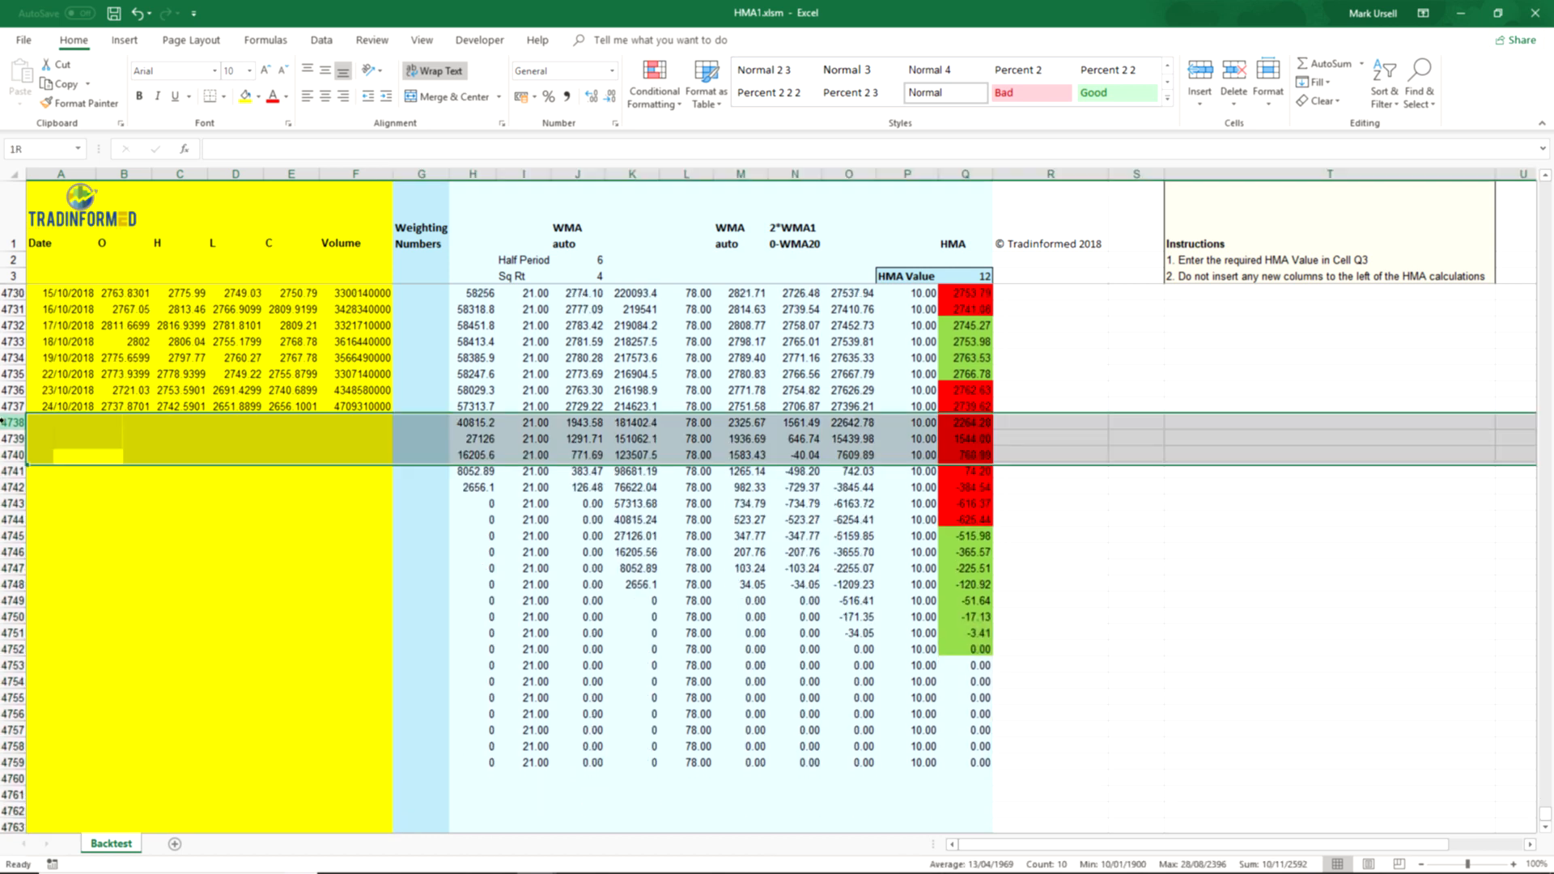
{"action": "left_click", "coordinate": [12, 809], "text": "shift"}
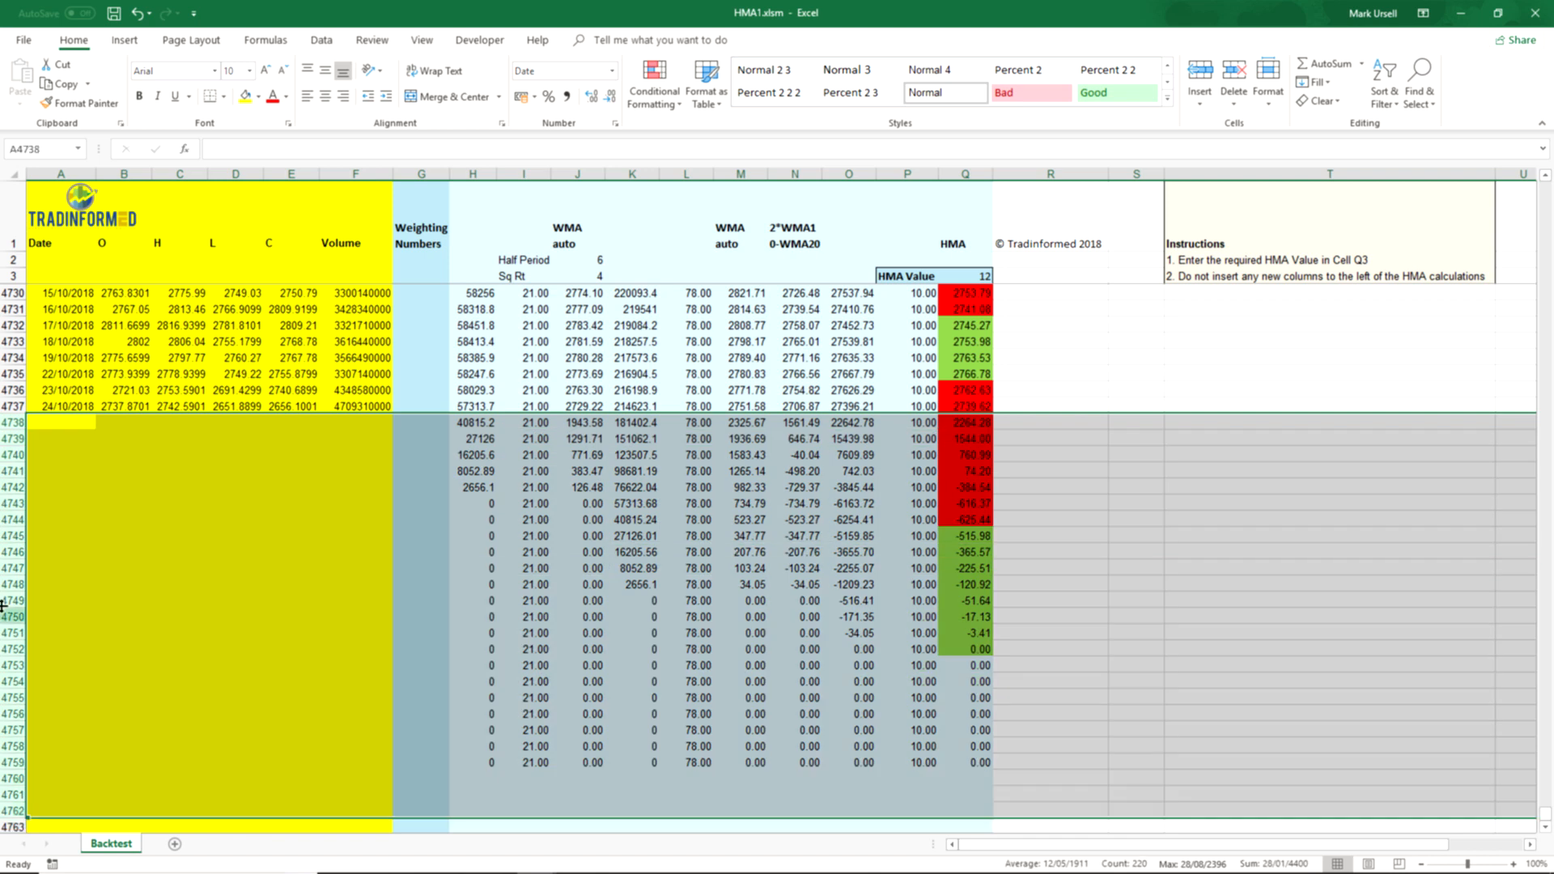
{"action": "right_click", "coordinate": [14, 575]}
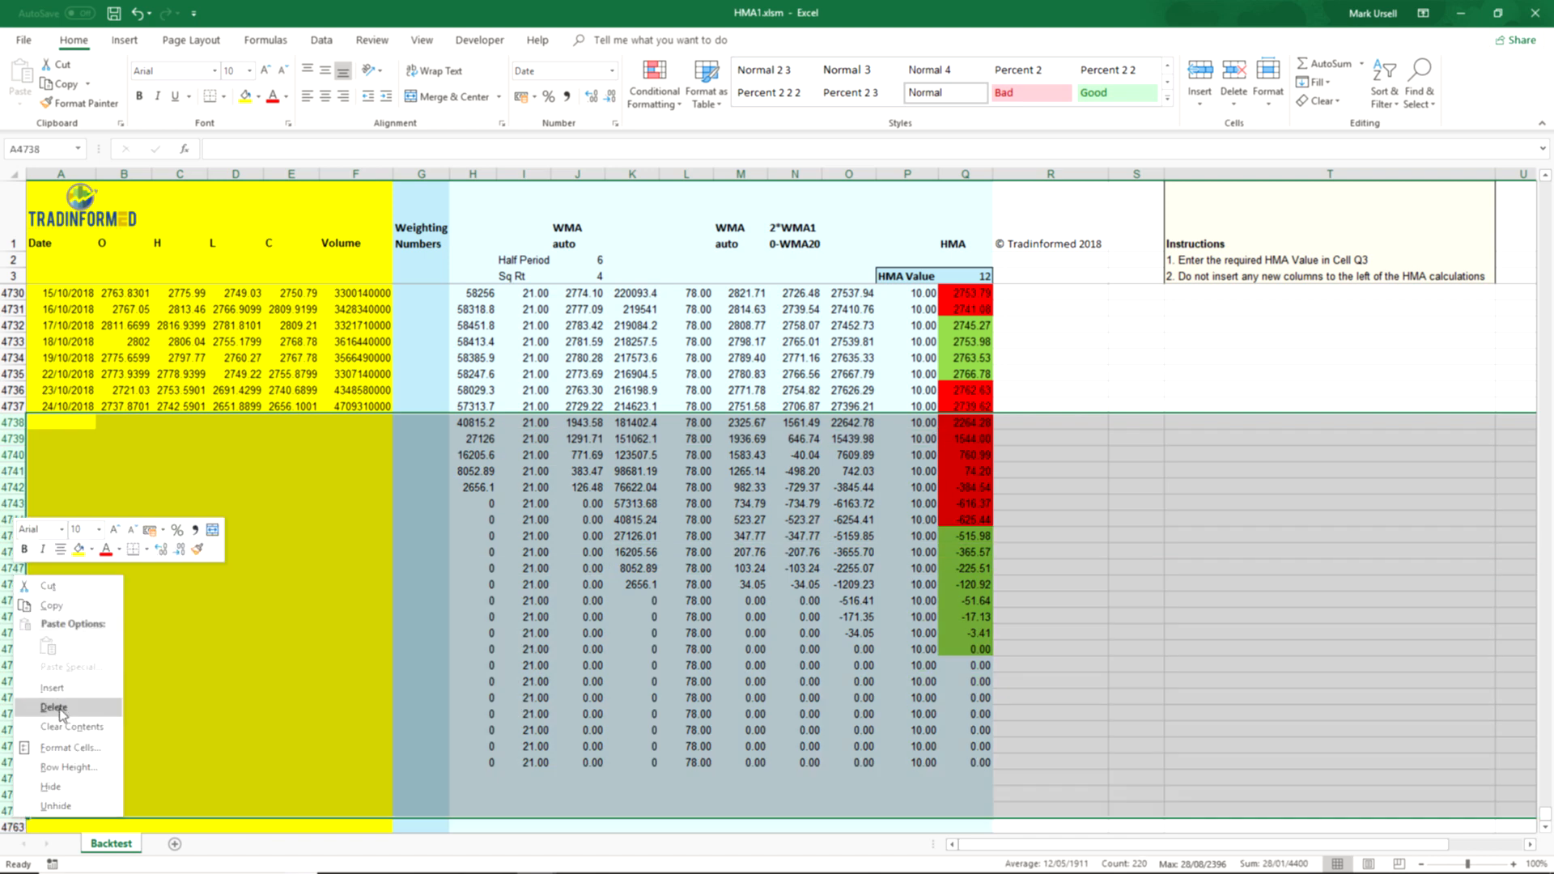
{"action": "left_click", "coordinate": [61, 711]}
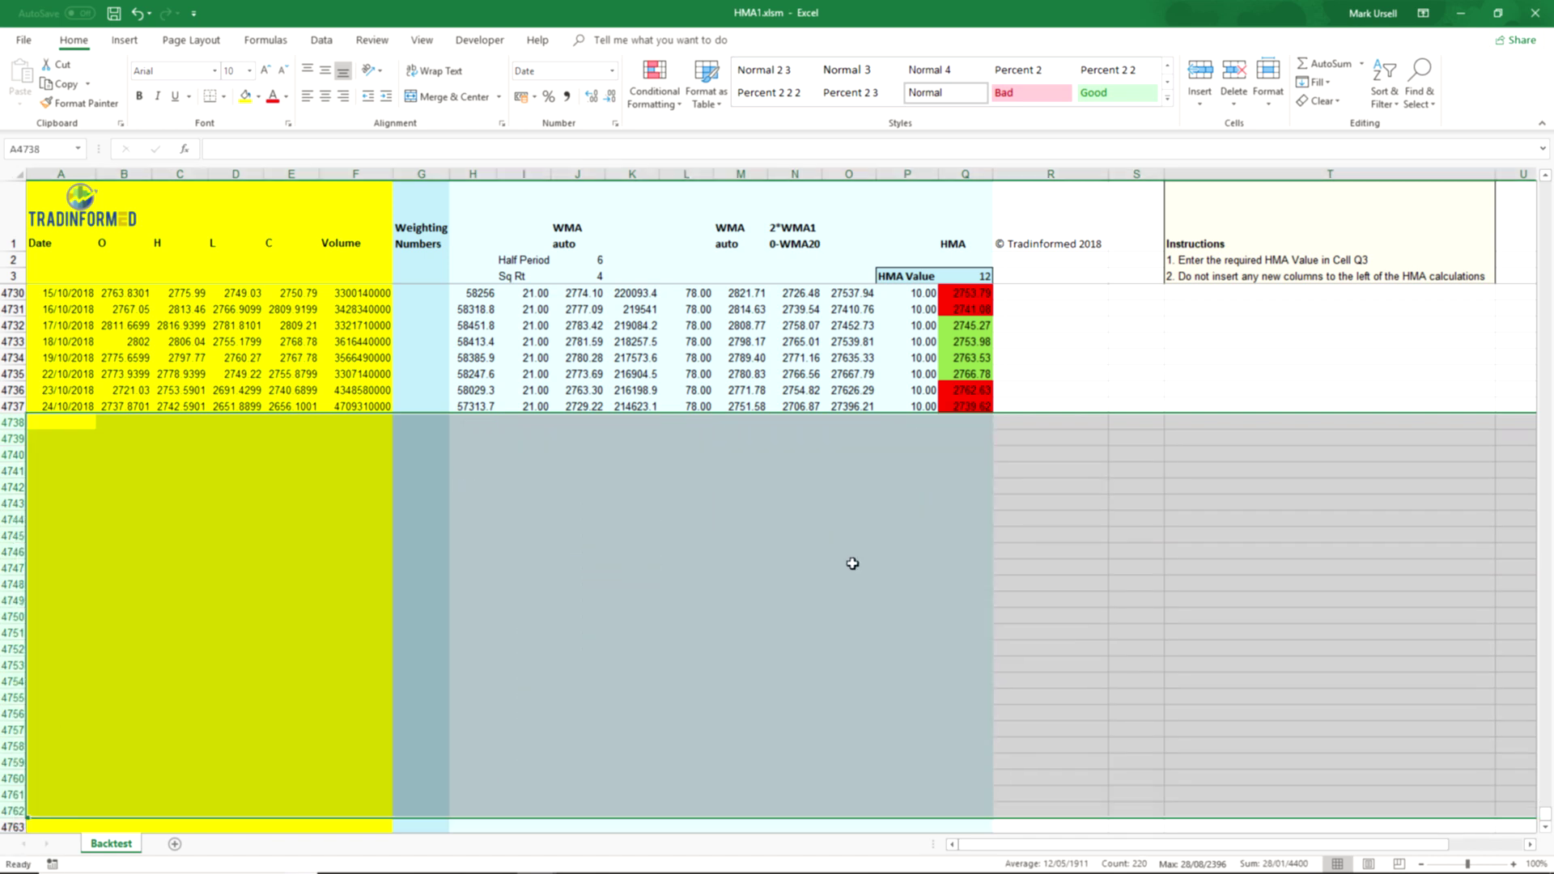
{"action": "left_click", "coordinate": [1046, 400]}
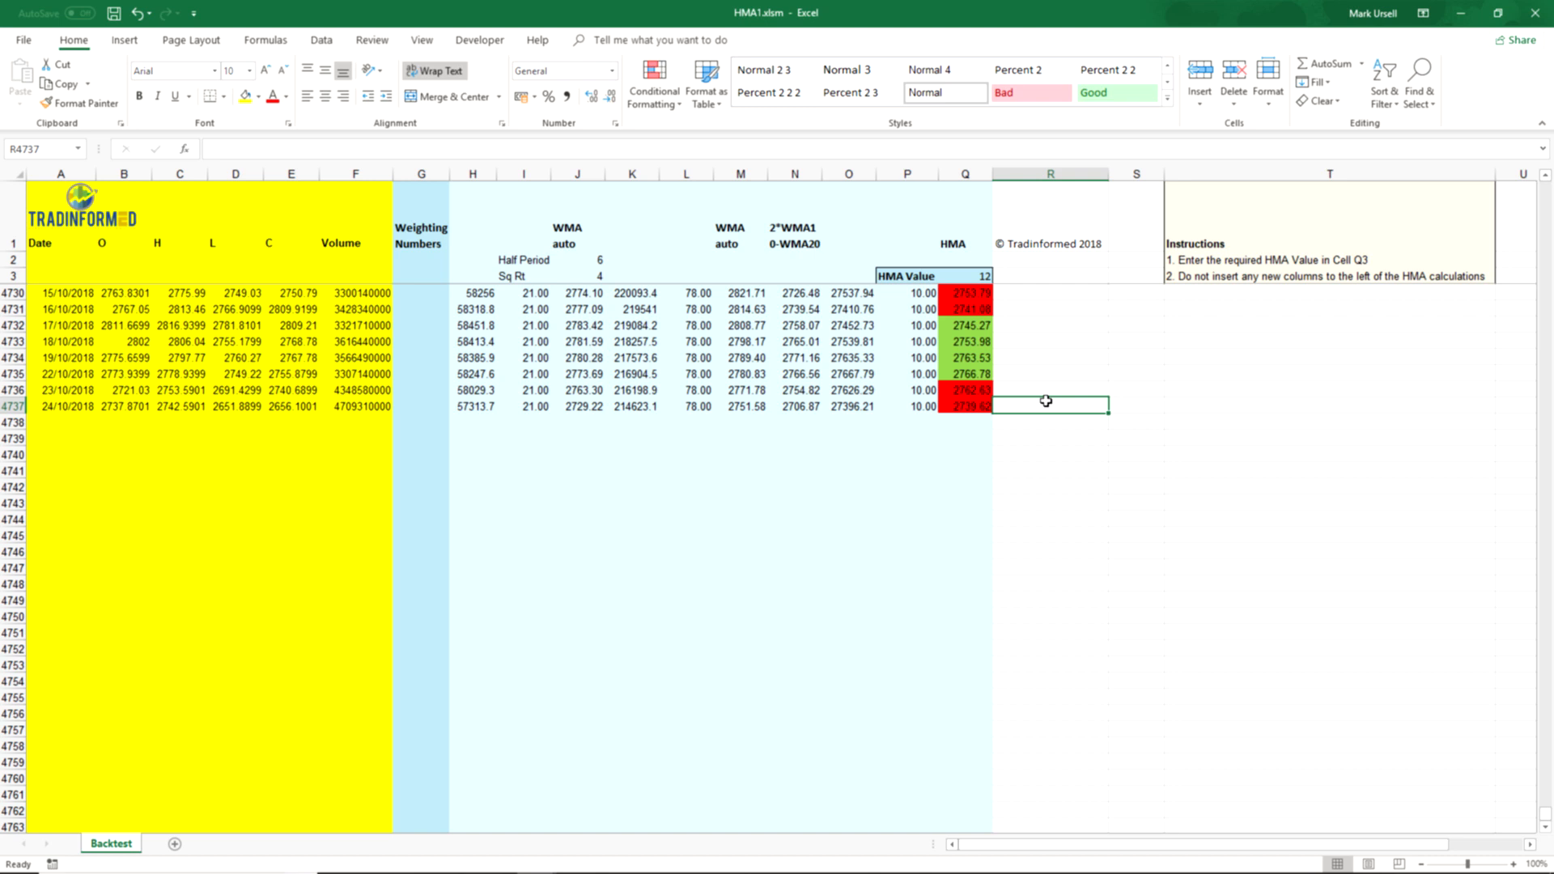